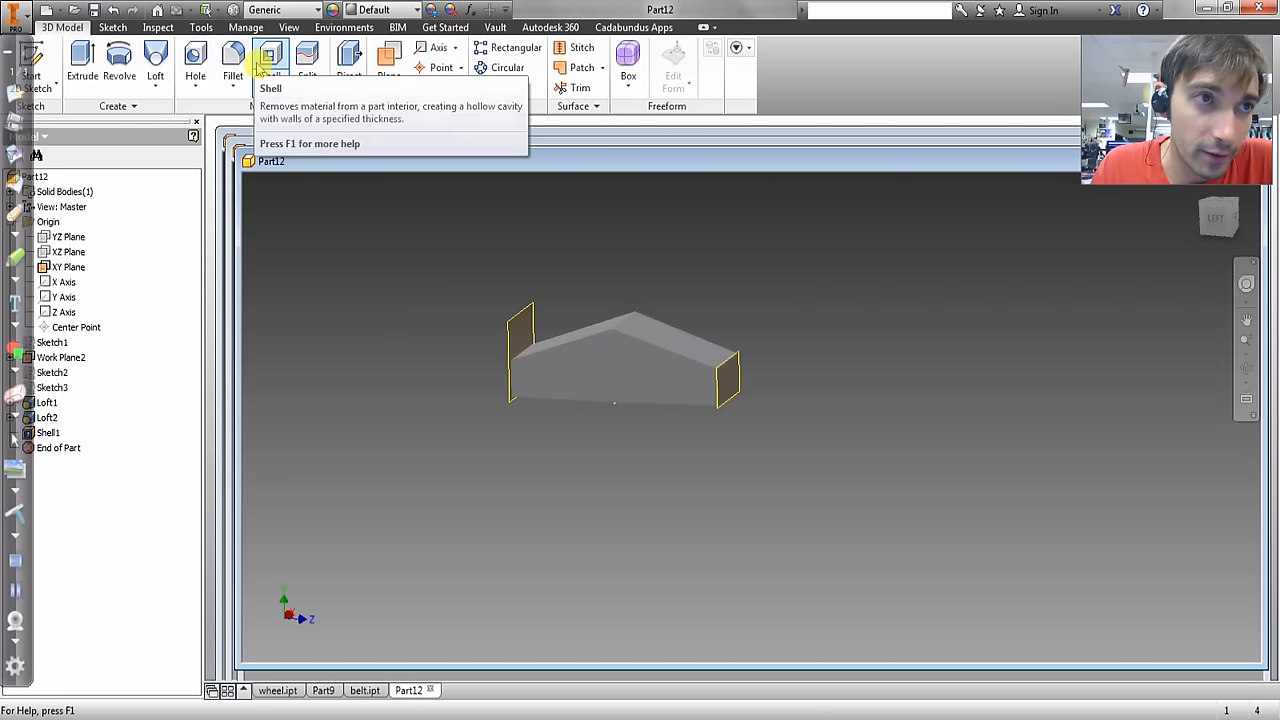
Create a new part and make its origin XY plane visible
click(45, 12)
double_click(646, 243)
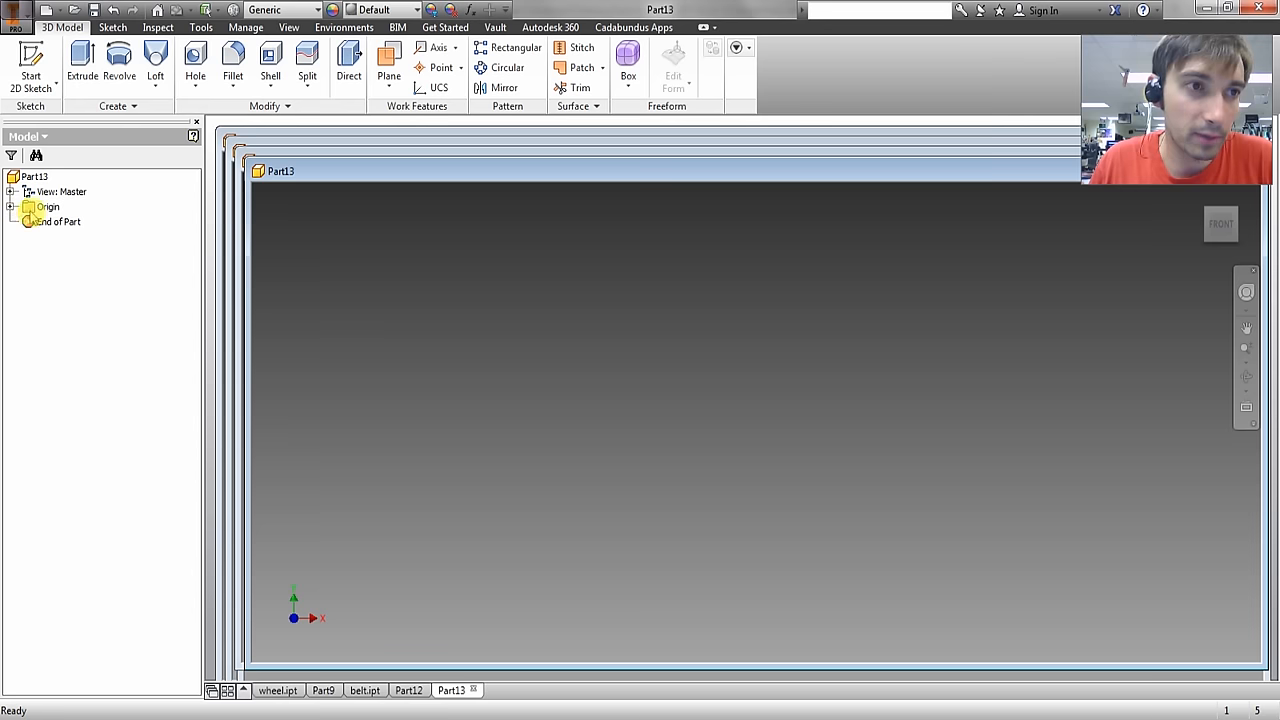
click(9, 206)
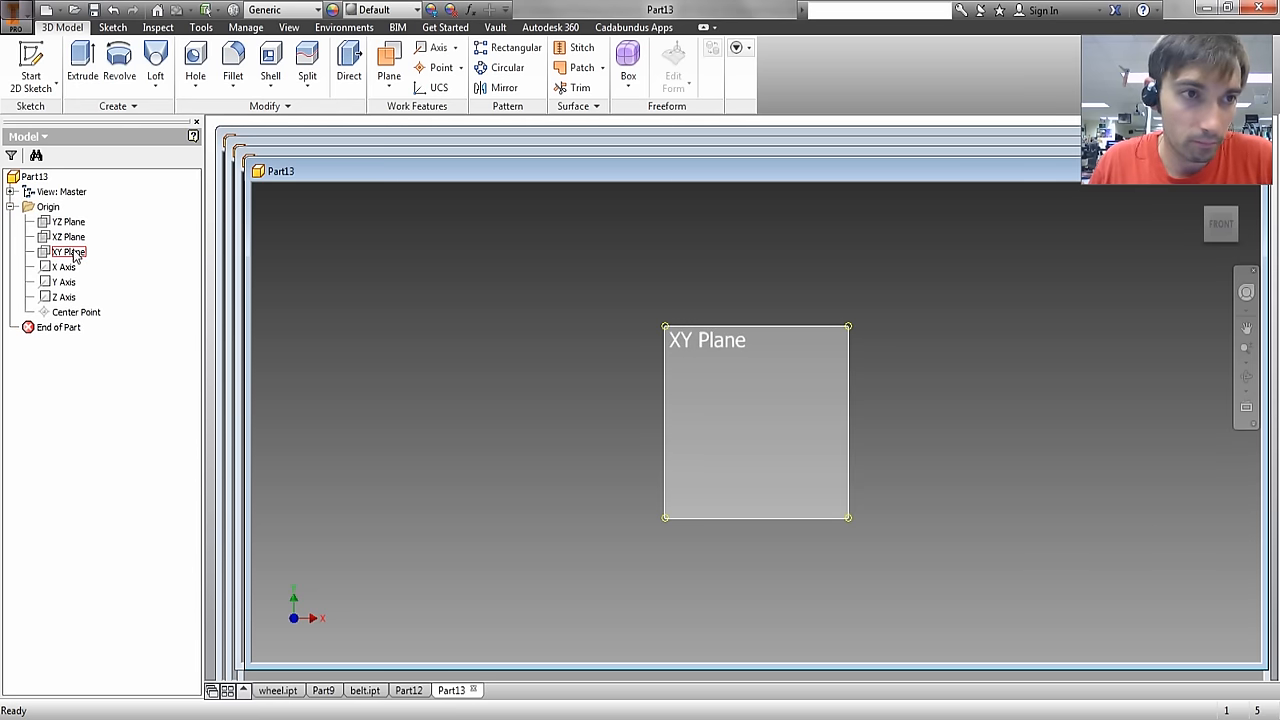
click(70, 254)
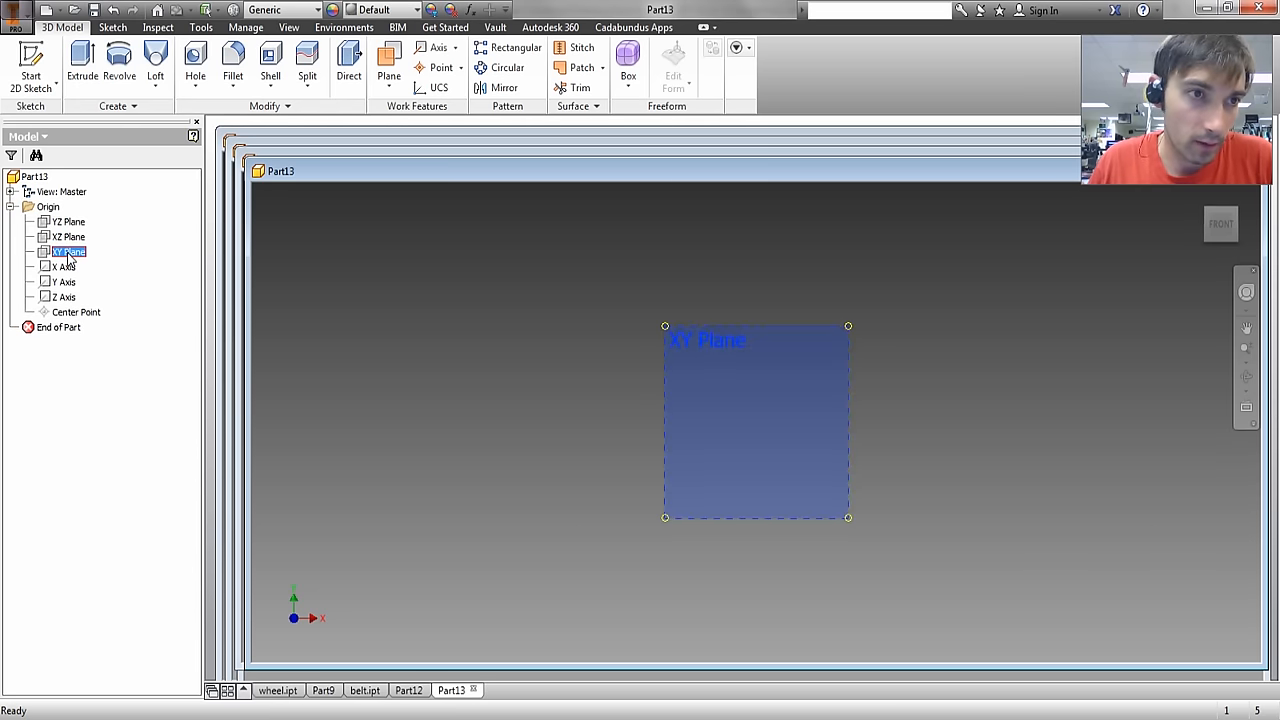
right_click(68, 253)
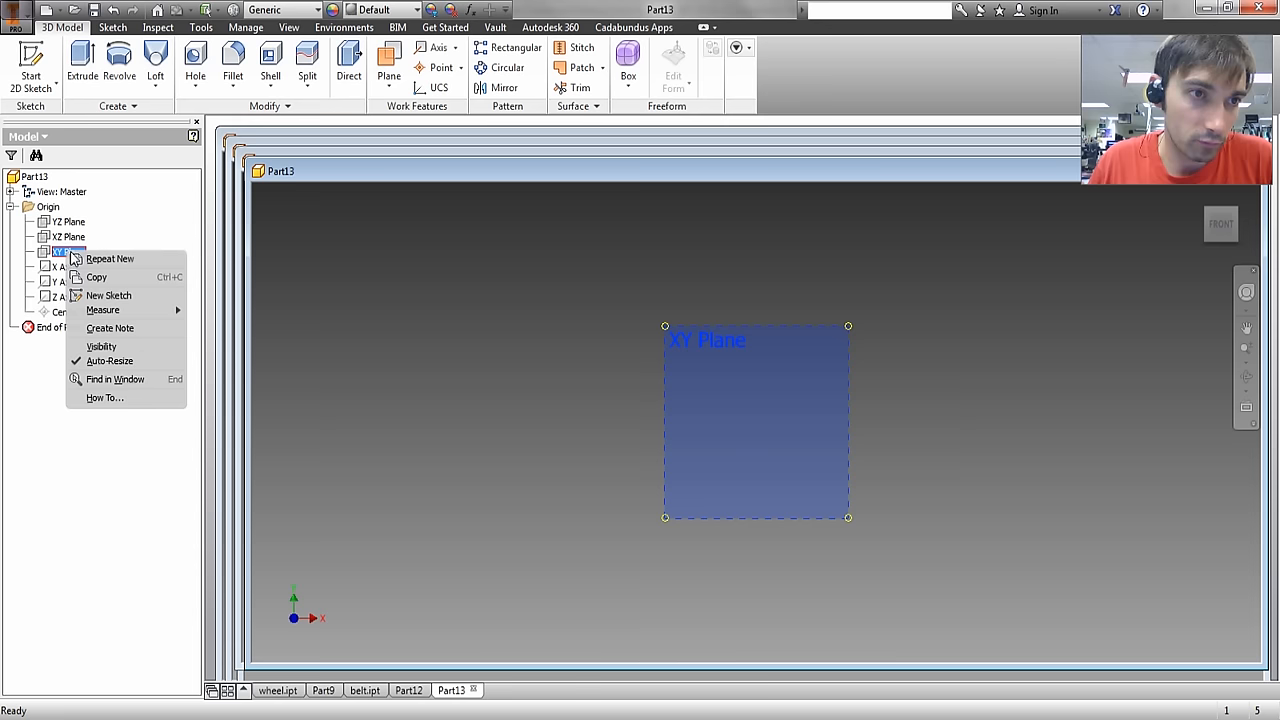
click(101, 347)
shift+middle_drag(900, 354, 843, 374)
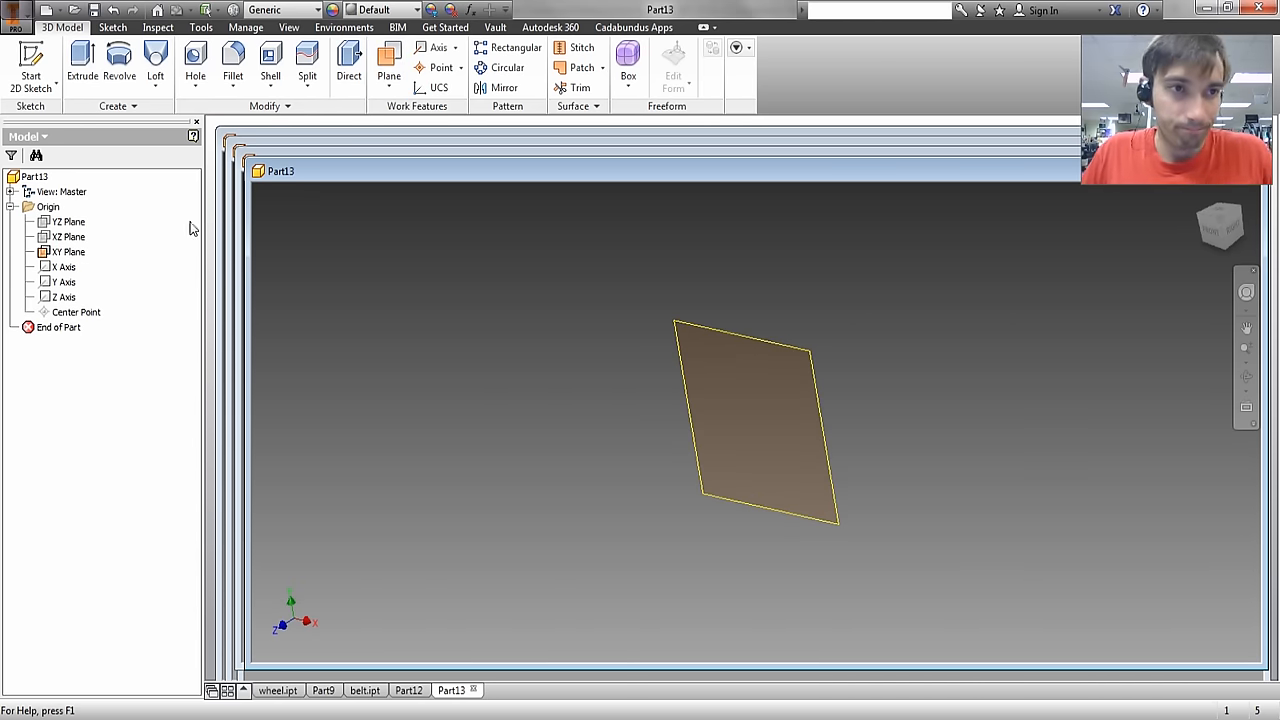
Hide the origin XY plane and show it again
right_click(62, 252)
click(95, 345)
right_click(62, 252)
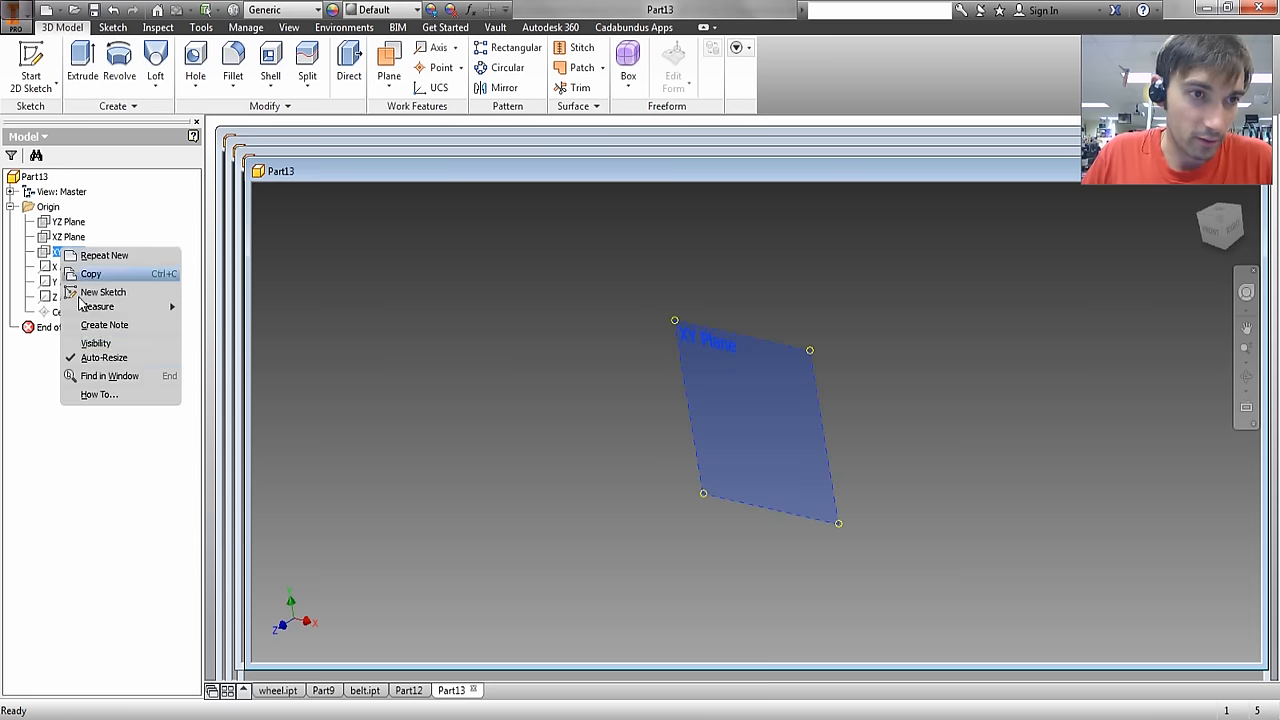
click(95, 345)
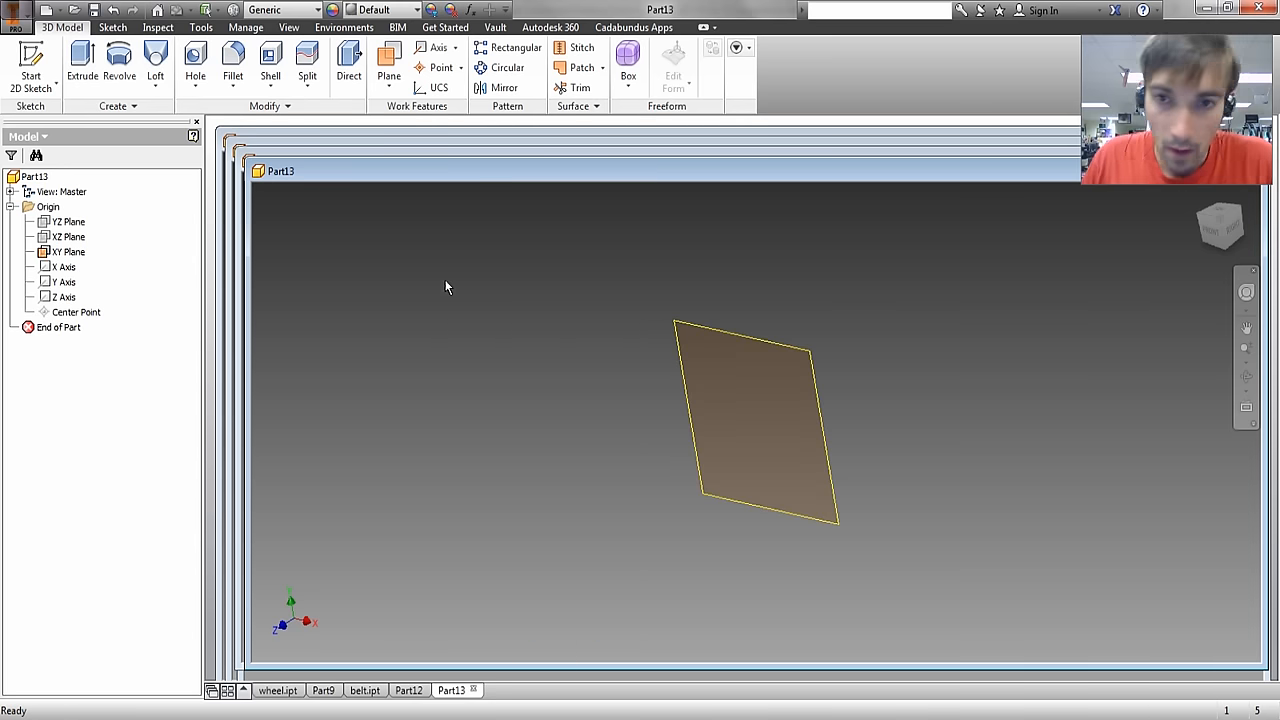
Create a work plane offset 3 in from the XY plane
click(390, 86)
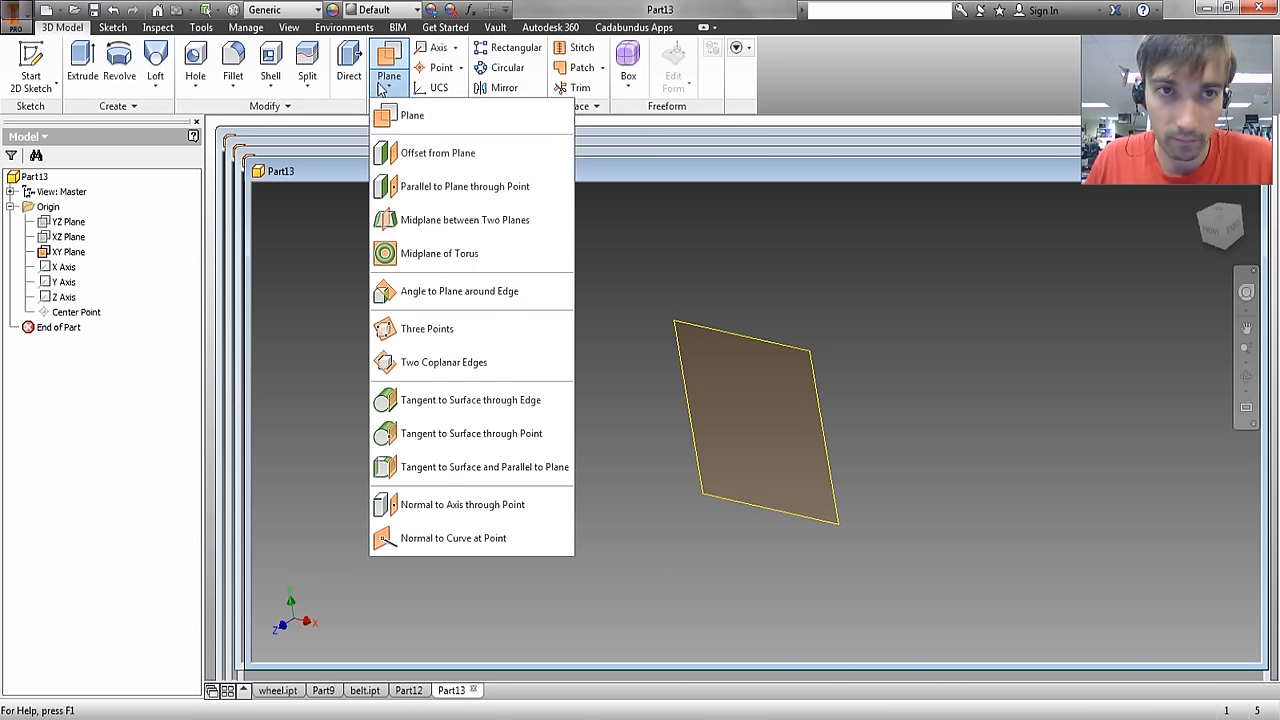
click(455, 155)
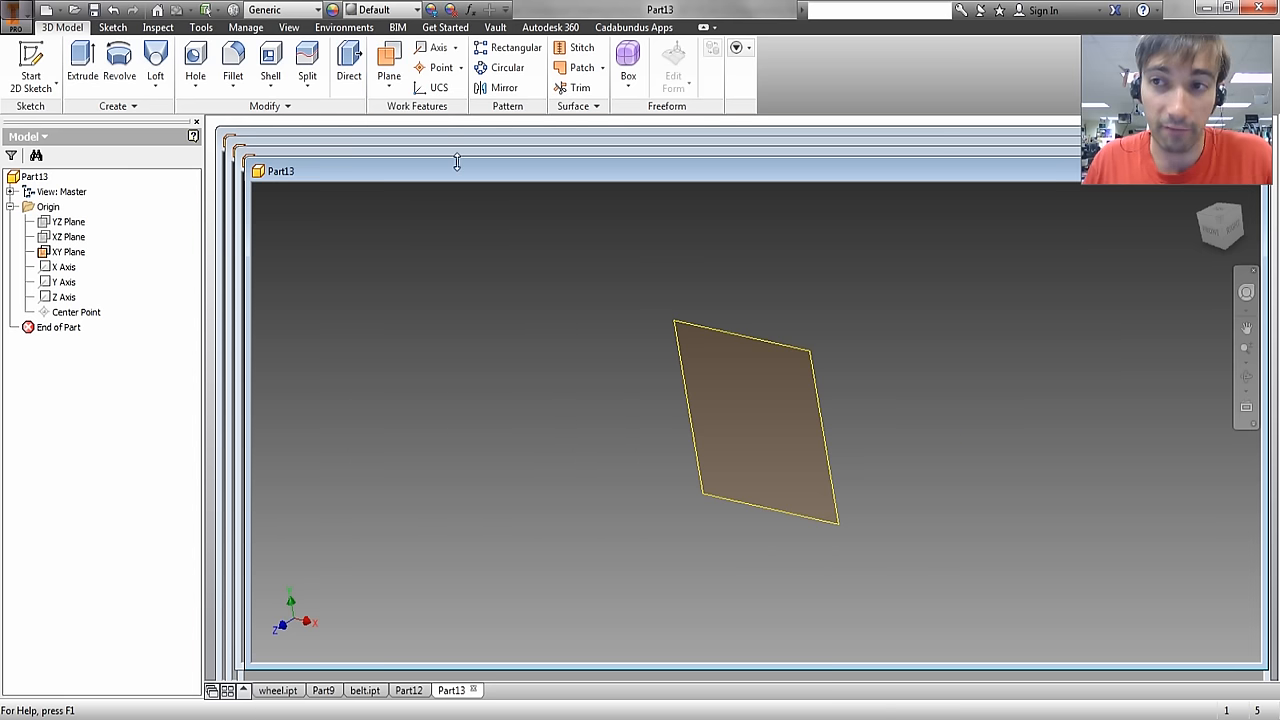
click(731, 340)
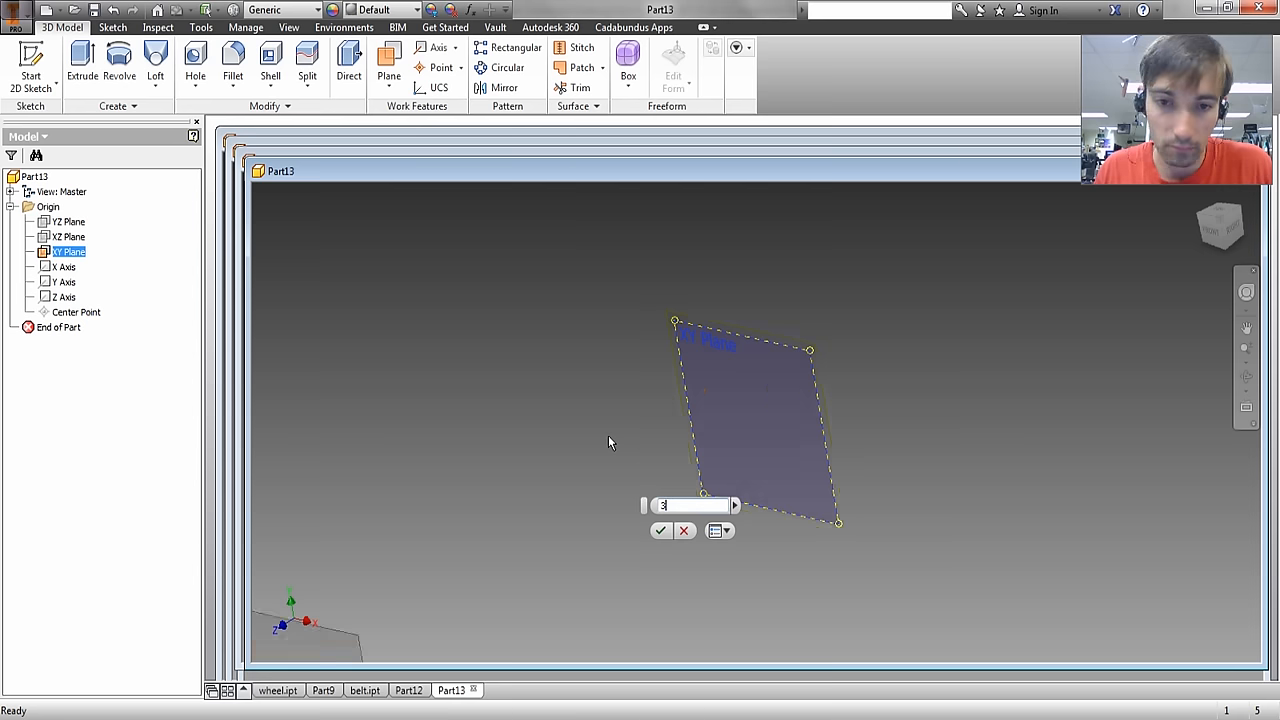
key(Return)
scroll(650, 435, down, 3)
middle_drag(544, 464, 714, 399)
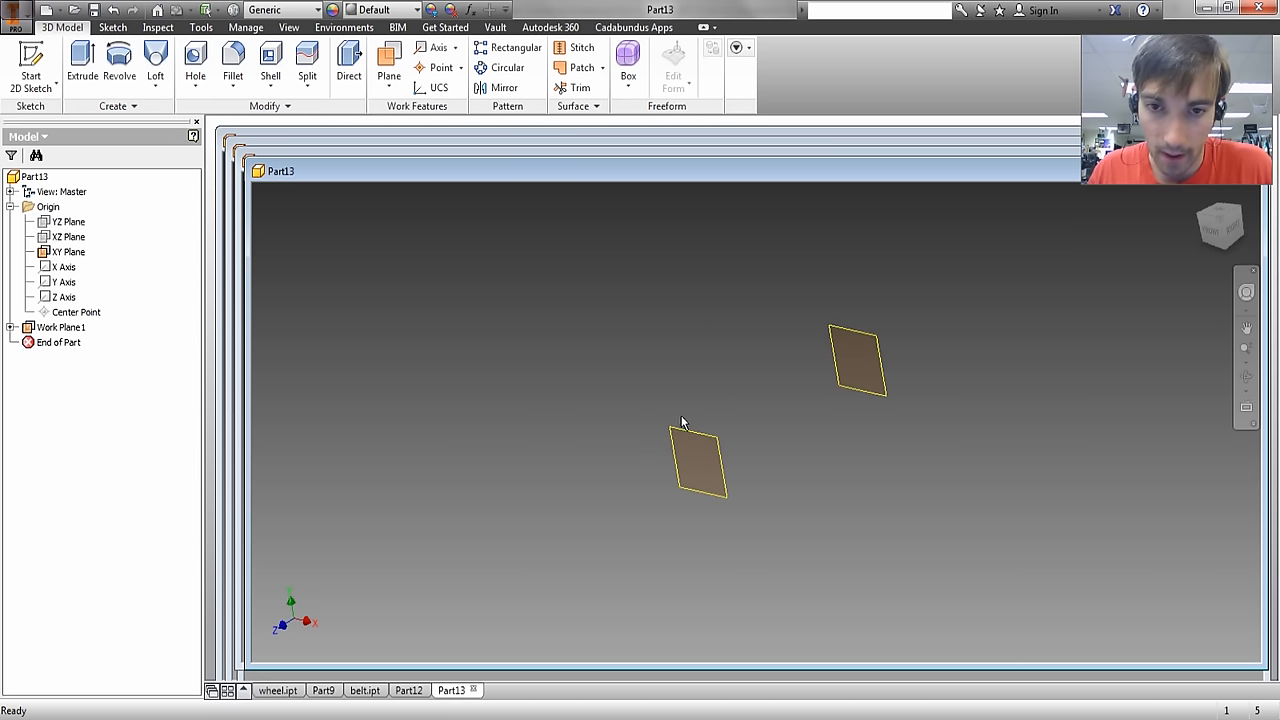
Set the offset of the new work plane from the XY plane to 2 in
click(80, 329)
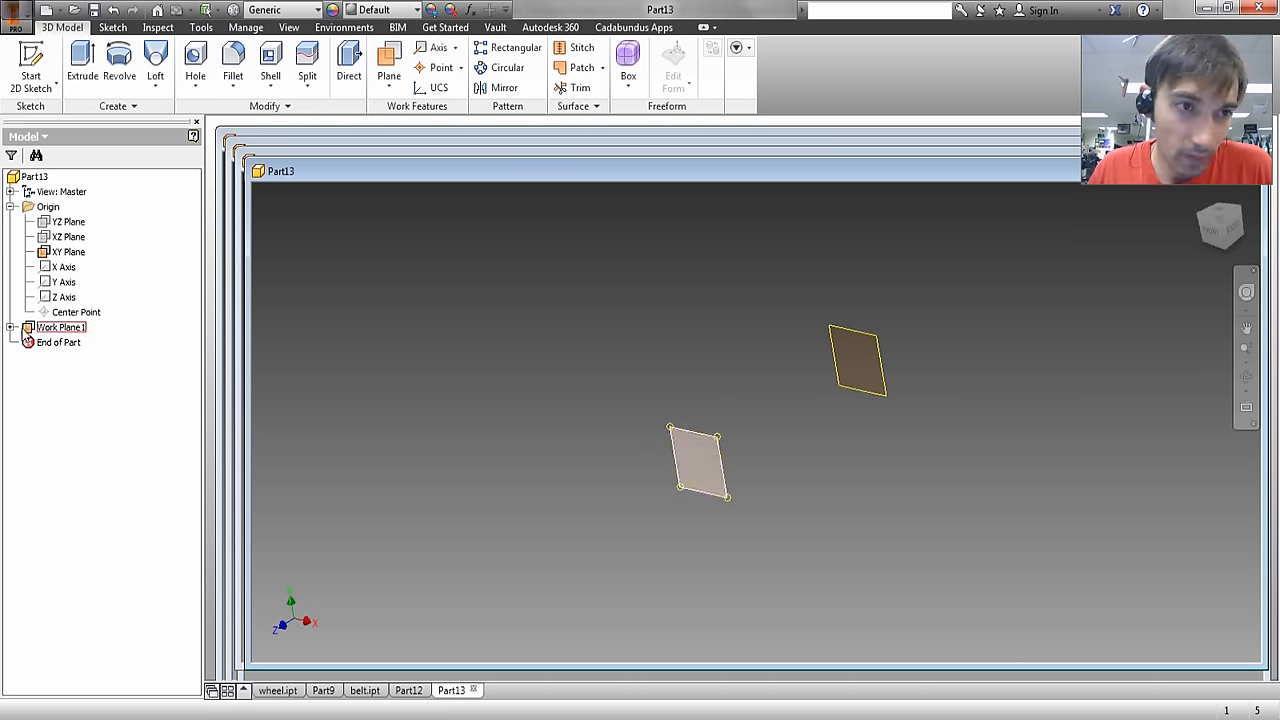
click(10, 327)
click(62, 344)
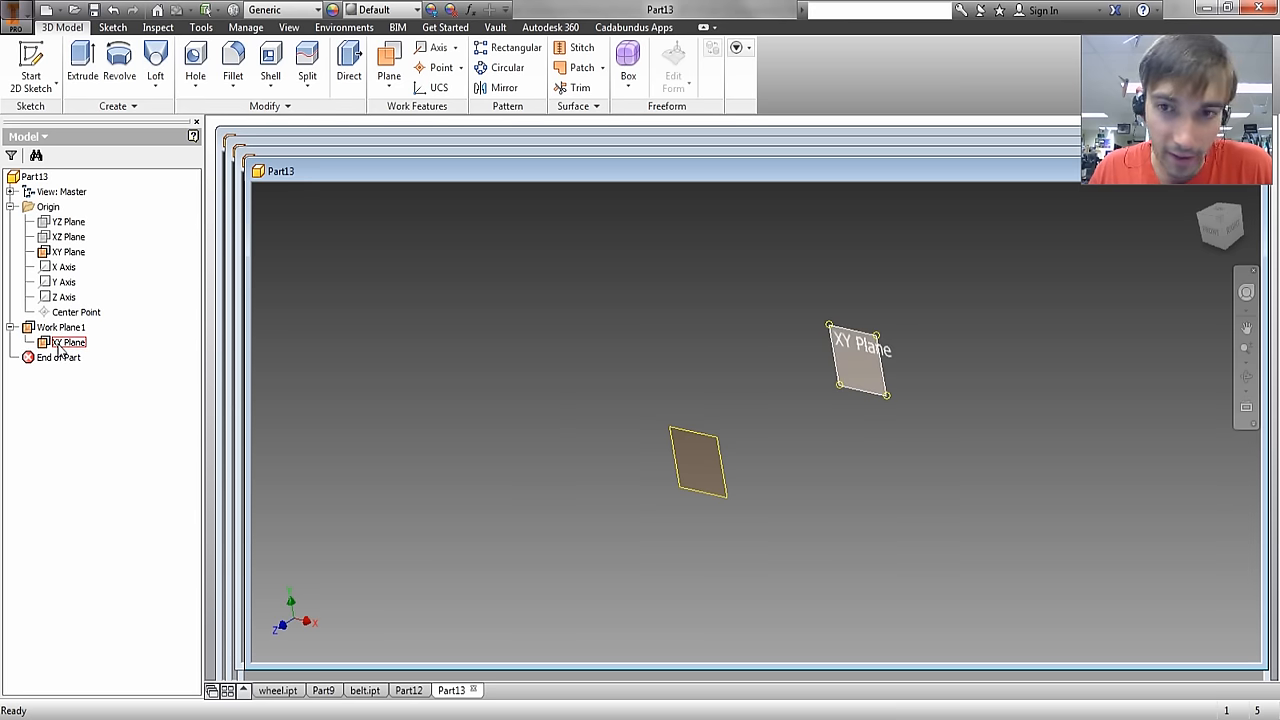
click(62, 343)
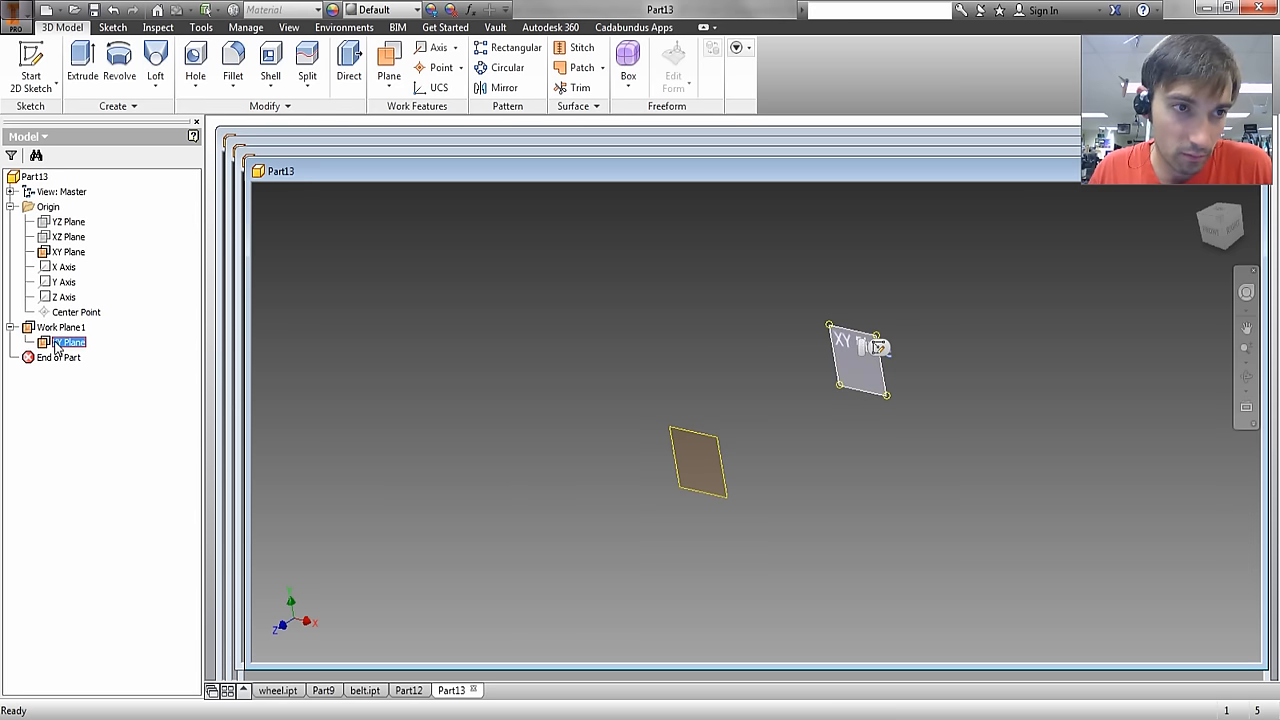
double_click(47, 329)
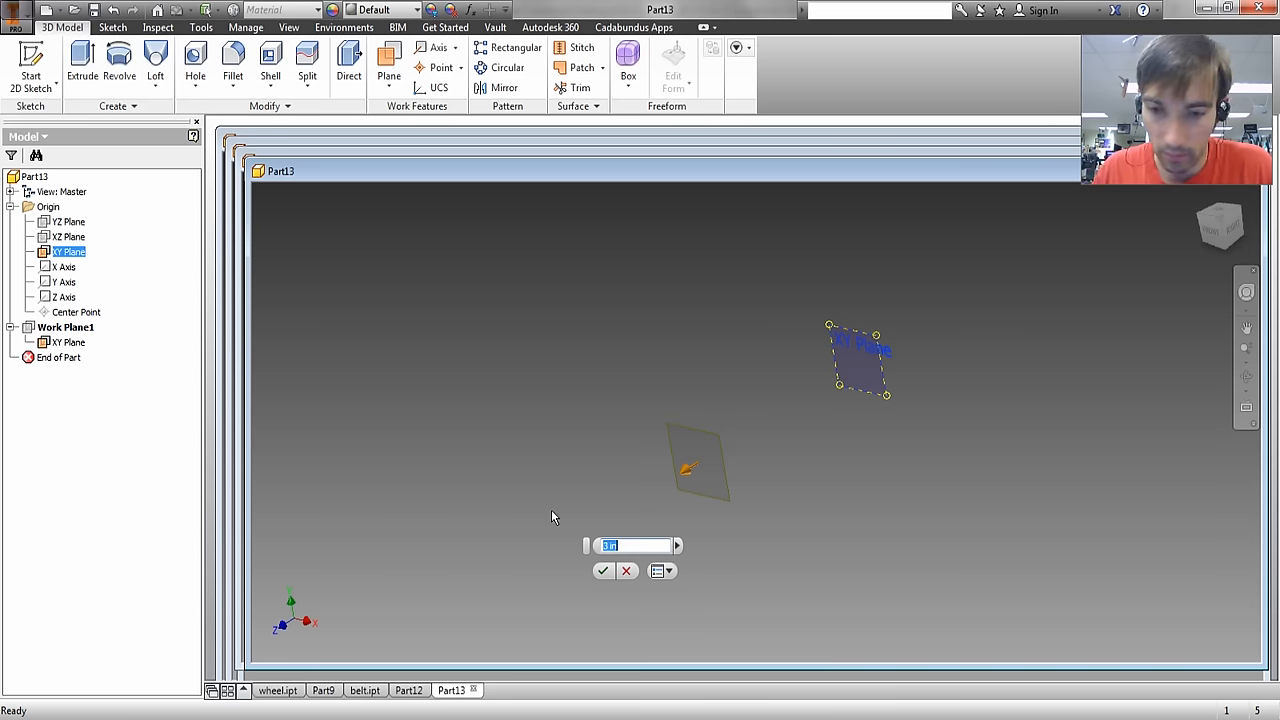
text(2)
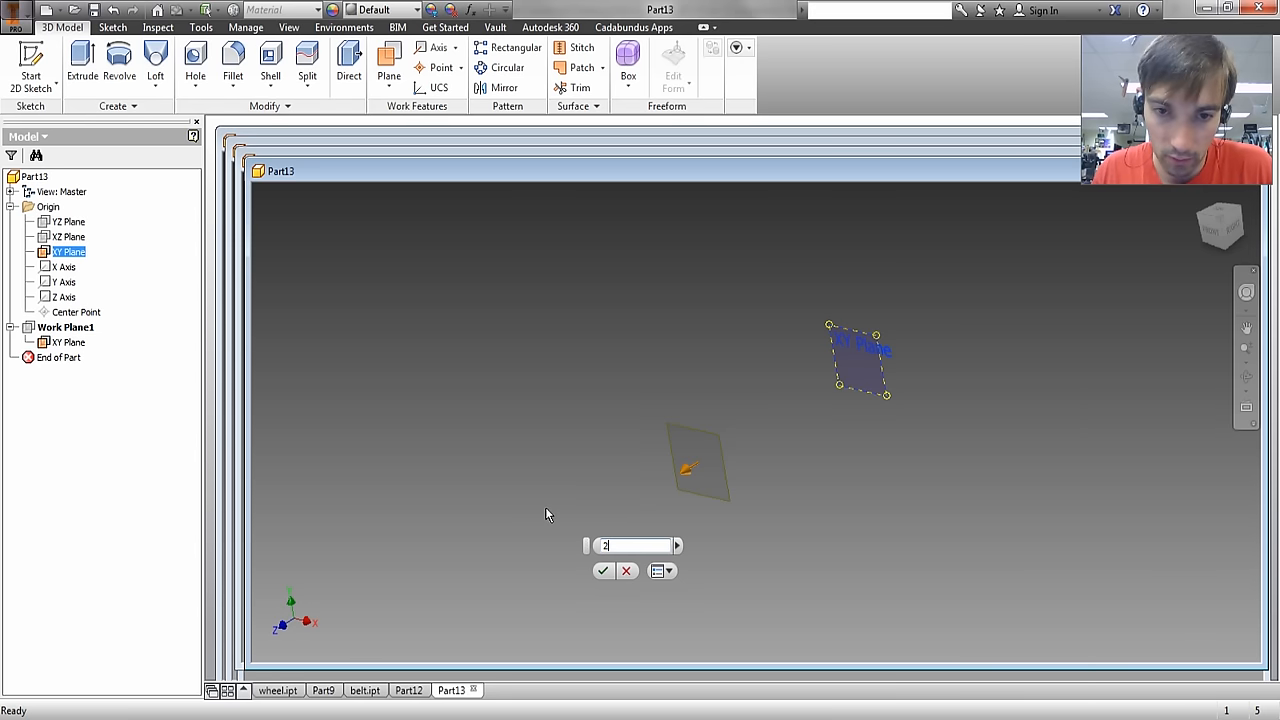
key(Return)
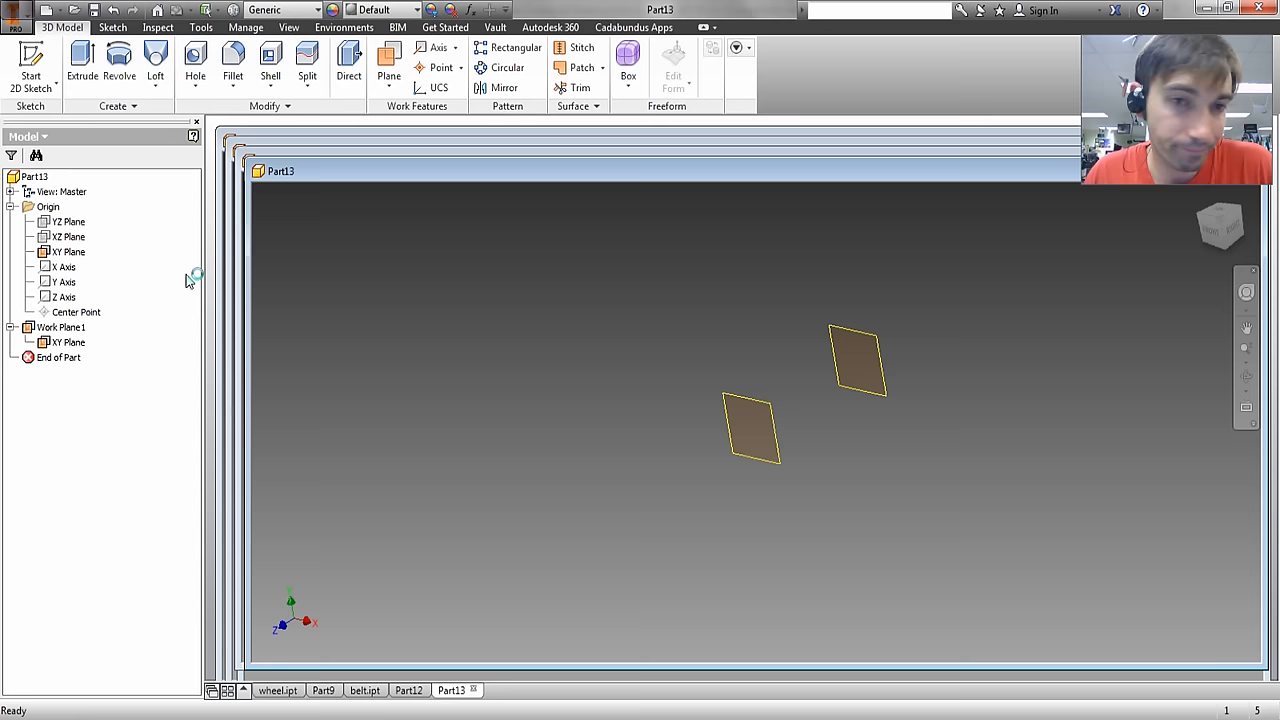
Create another work plane offset 2 in outward from the first offset work plane
click(403, 89)
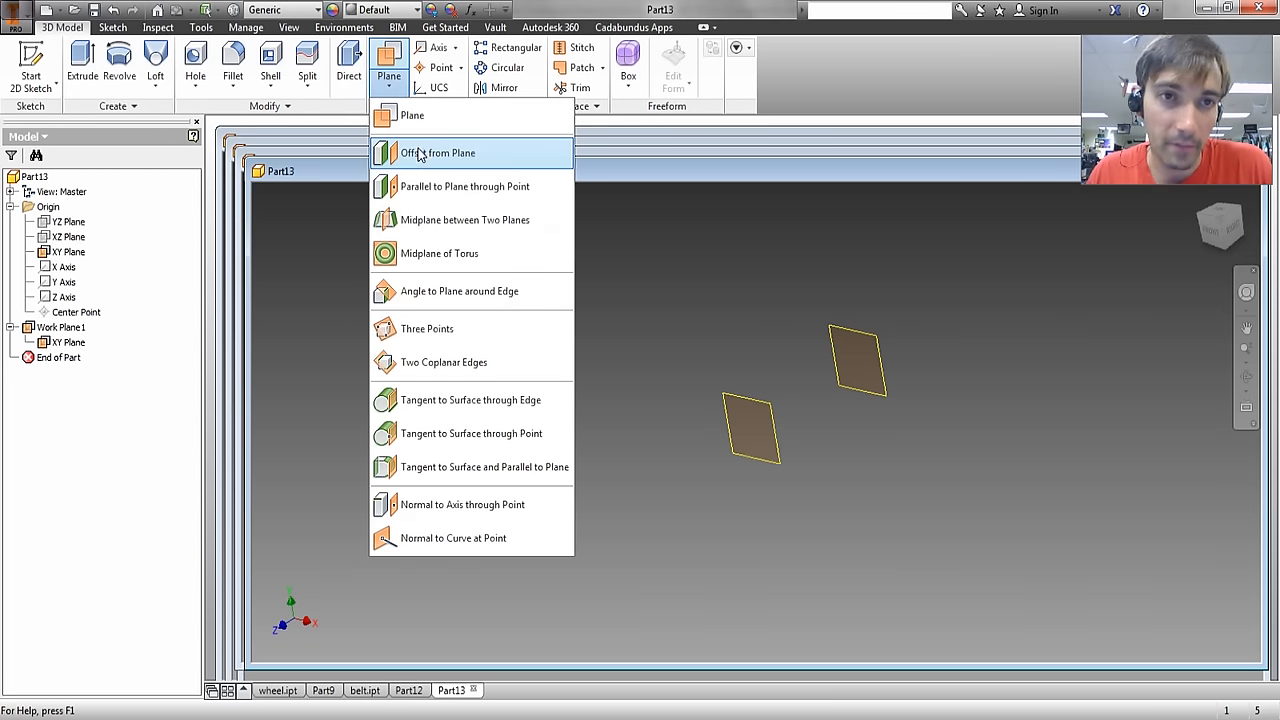
click(421, 150)
click(765, 408)
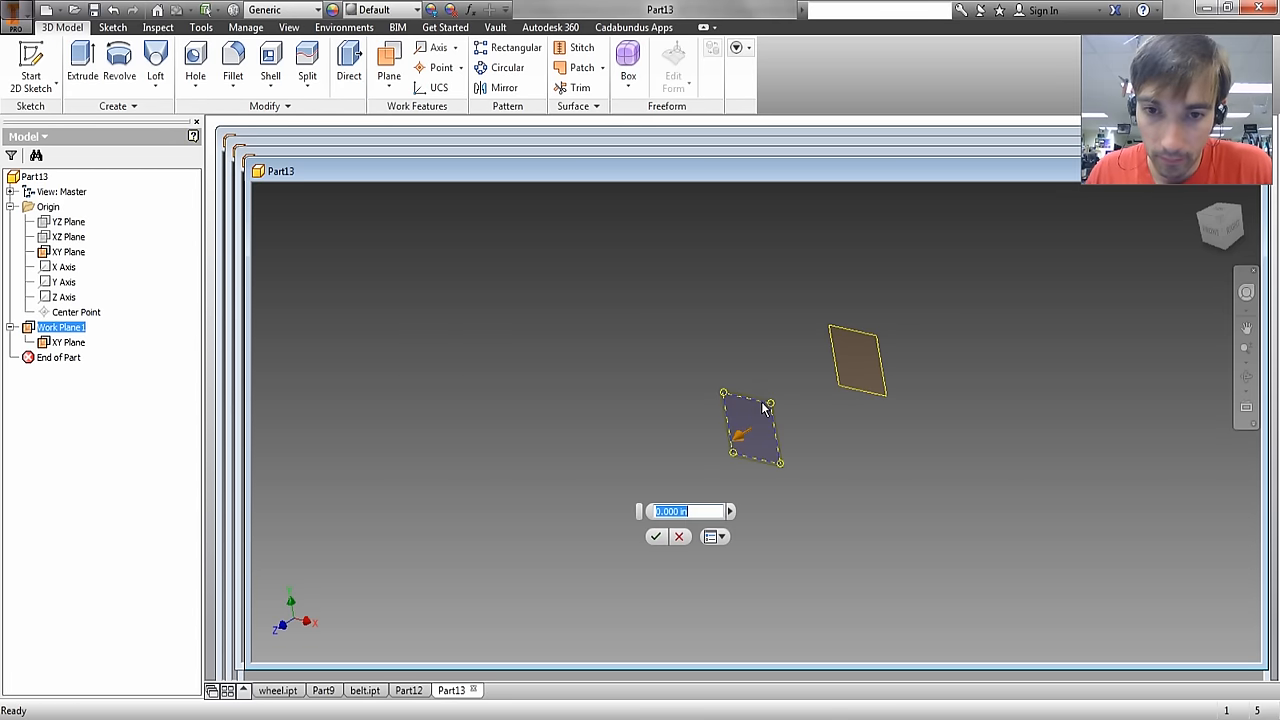
text(2)
key(Return)
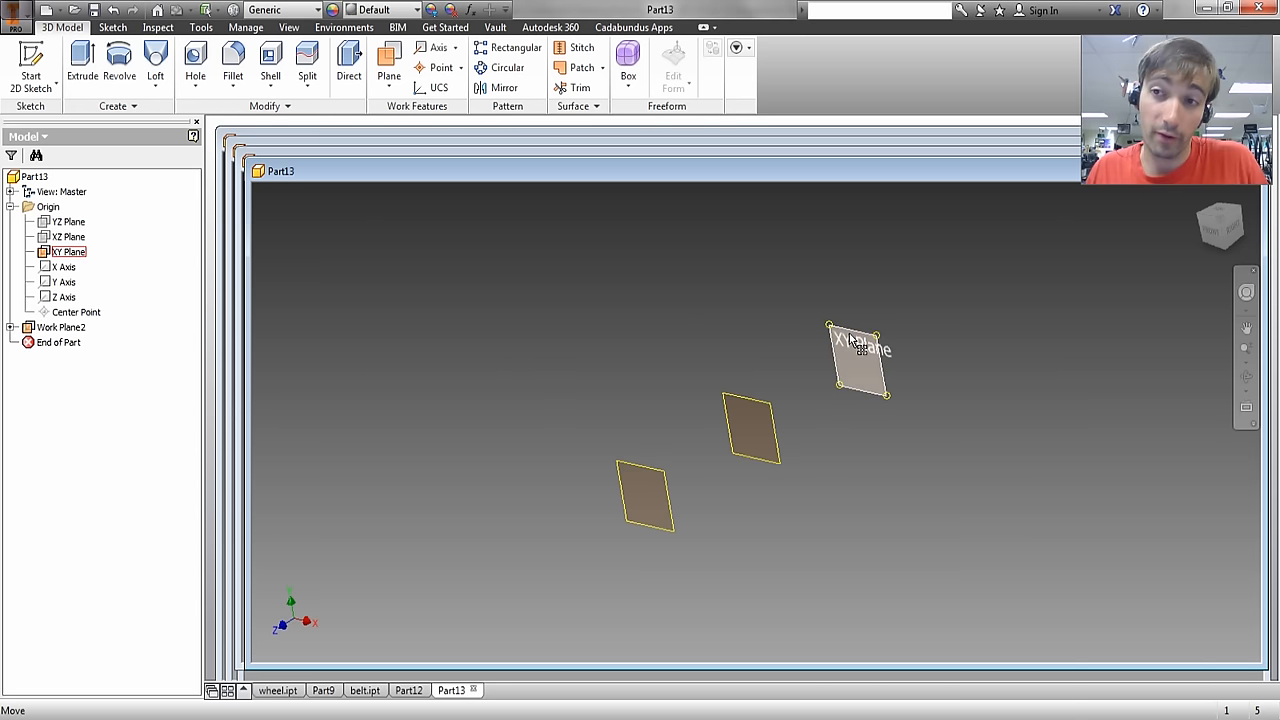
click(770, 407)
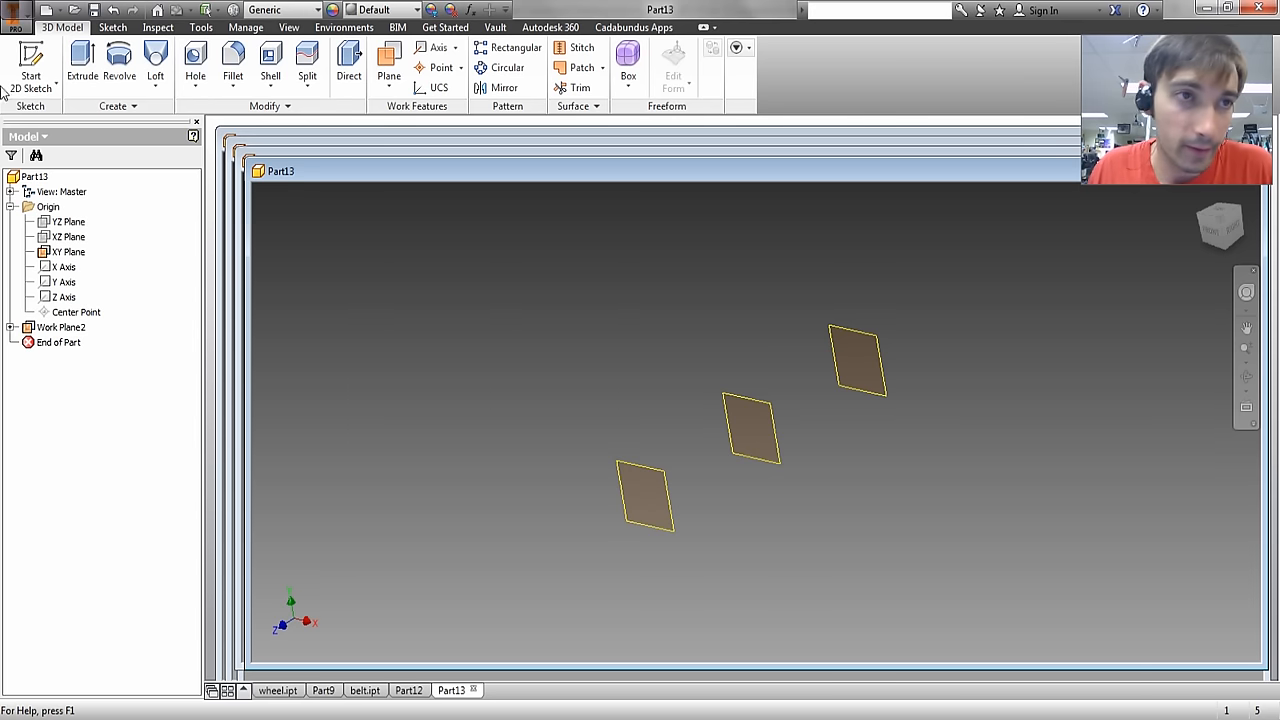
Start a sketch on the XY plane and draw a rectangle about 1.37 in wide, with its lower edge on the horizontal axis
click(30, 62)
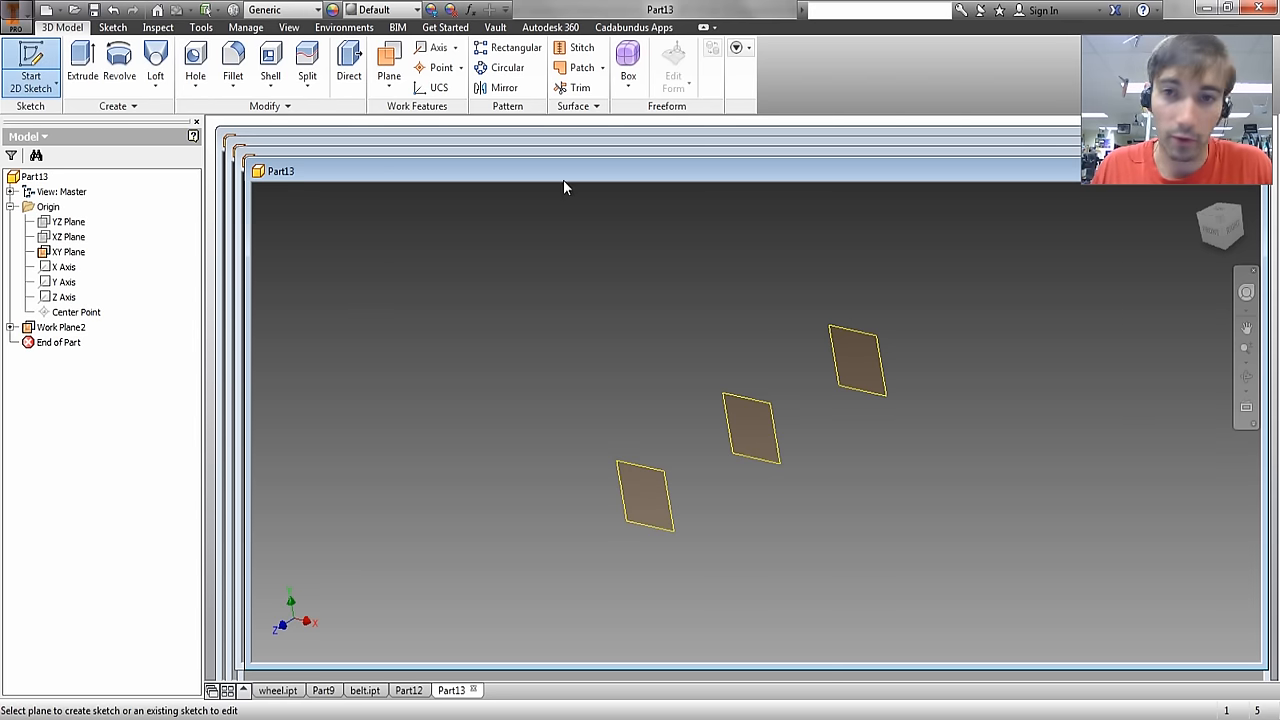
click(848, 340)
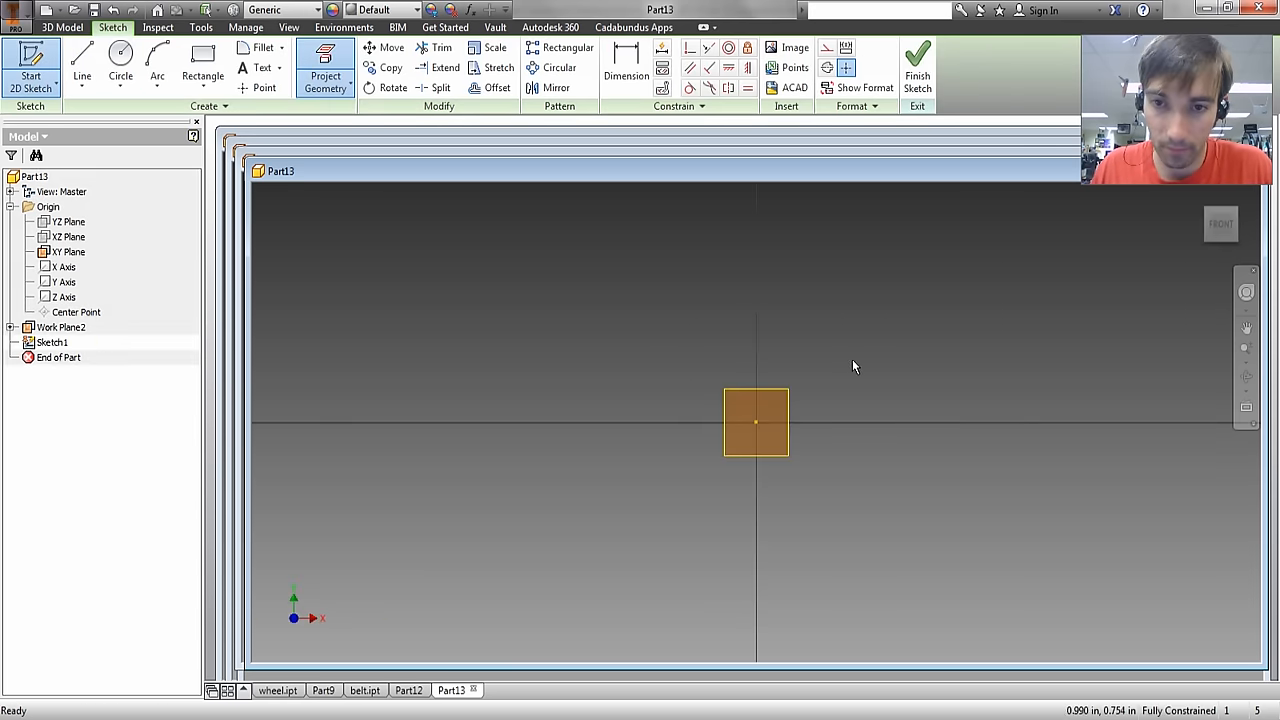
click(203, 70)
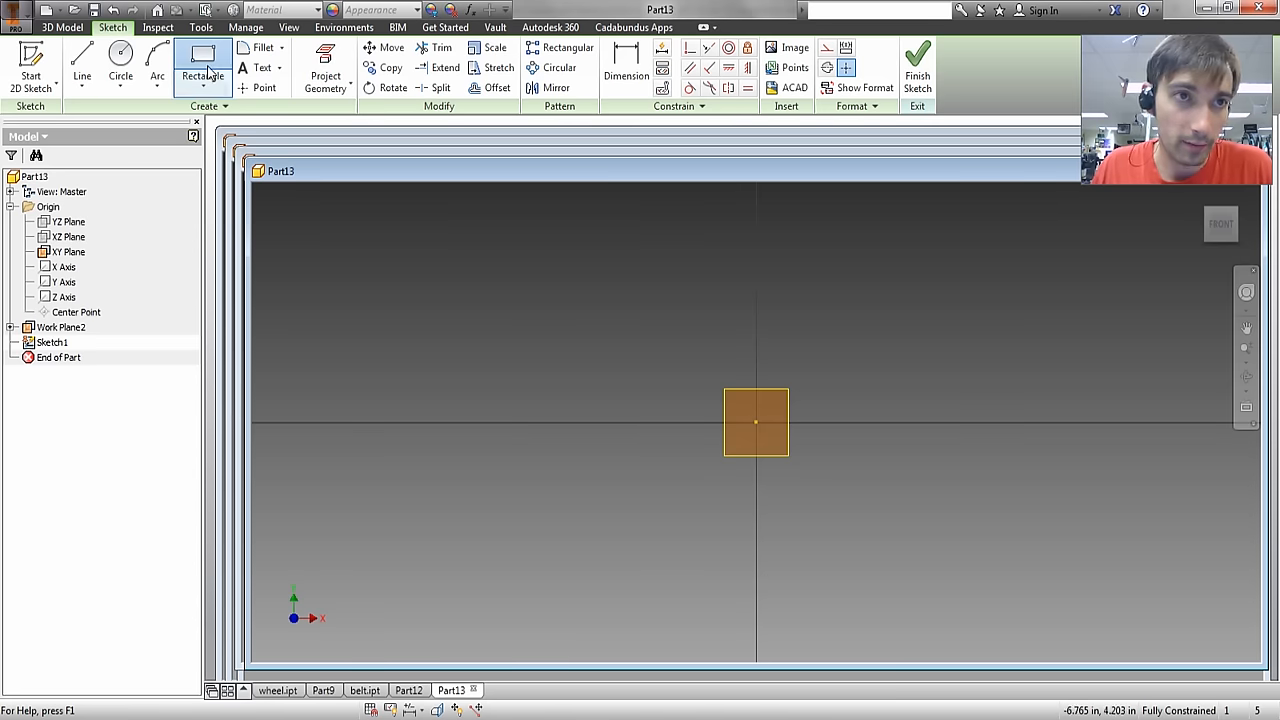
scroll(800, 460, up, 2)
click(637, 394)
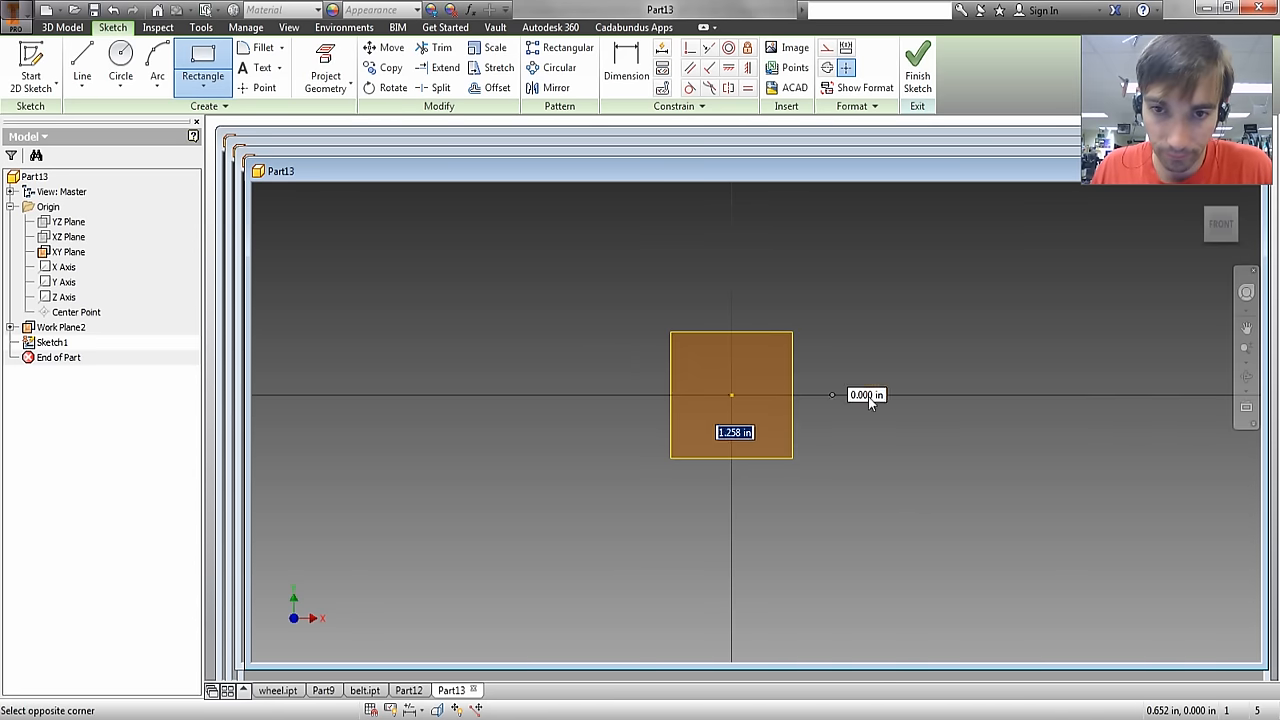
click(850, 339)
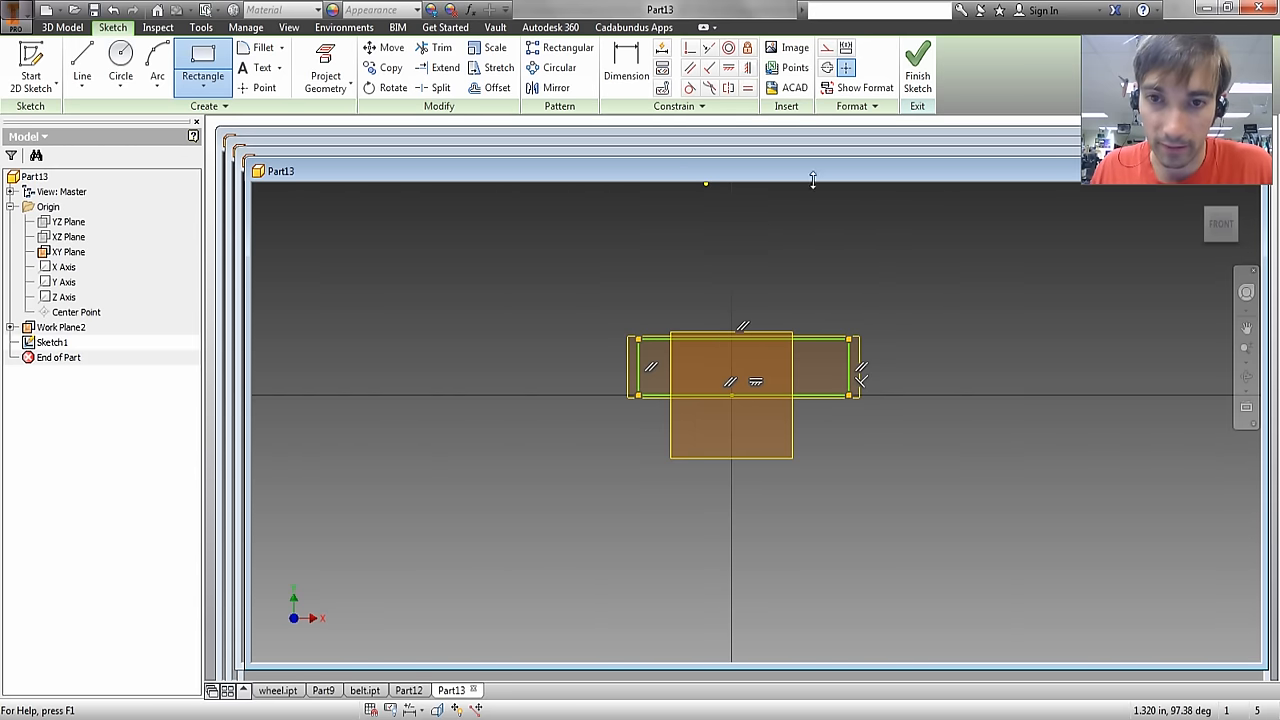
Vertically align the midpoint of the rectangle's upper edge with the sketch origin
click(747, 67)
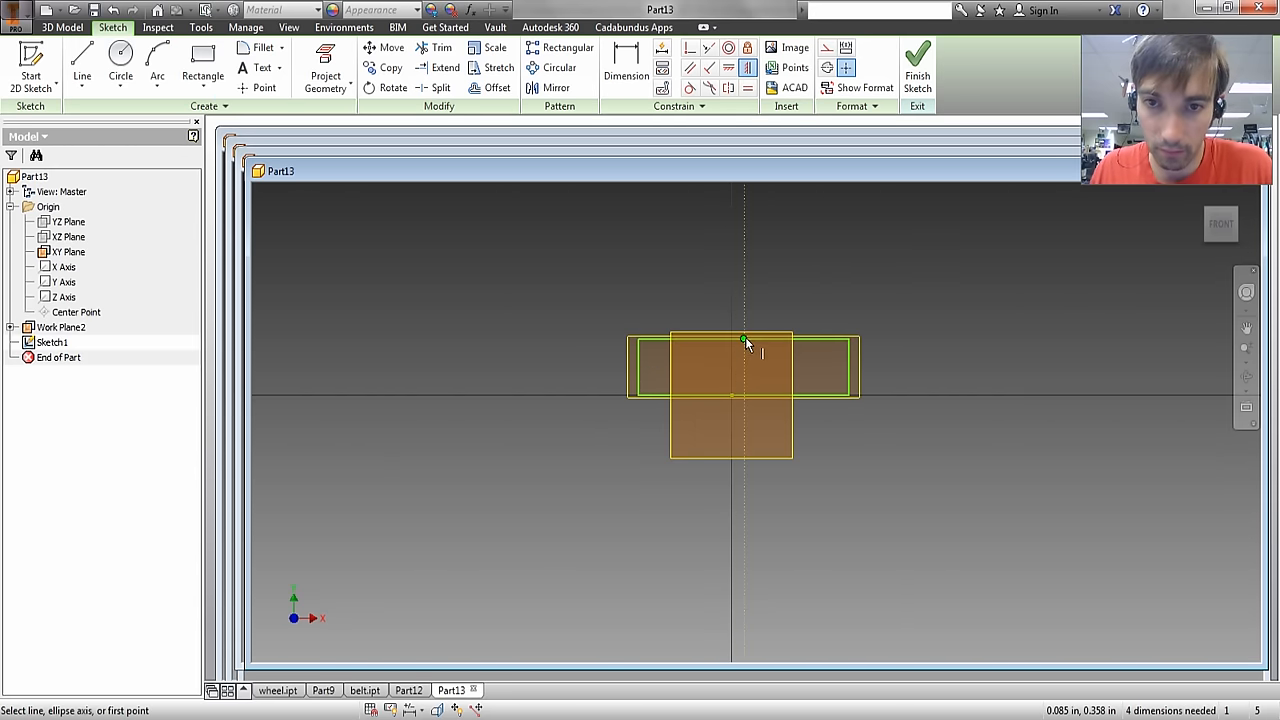
click(745, 341)
click(730, 395)
Dimension the rectangle's width as 2 in
click(626, 65)
click(655, 341)
click(700, 238)
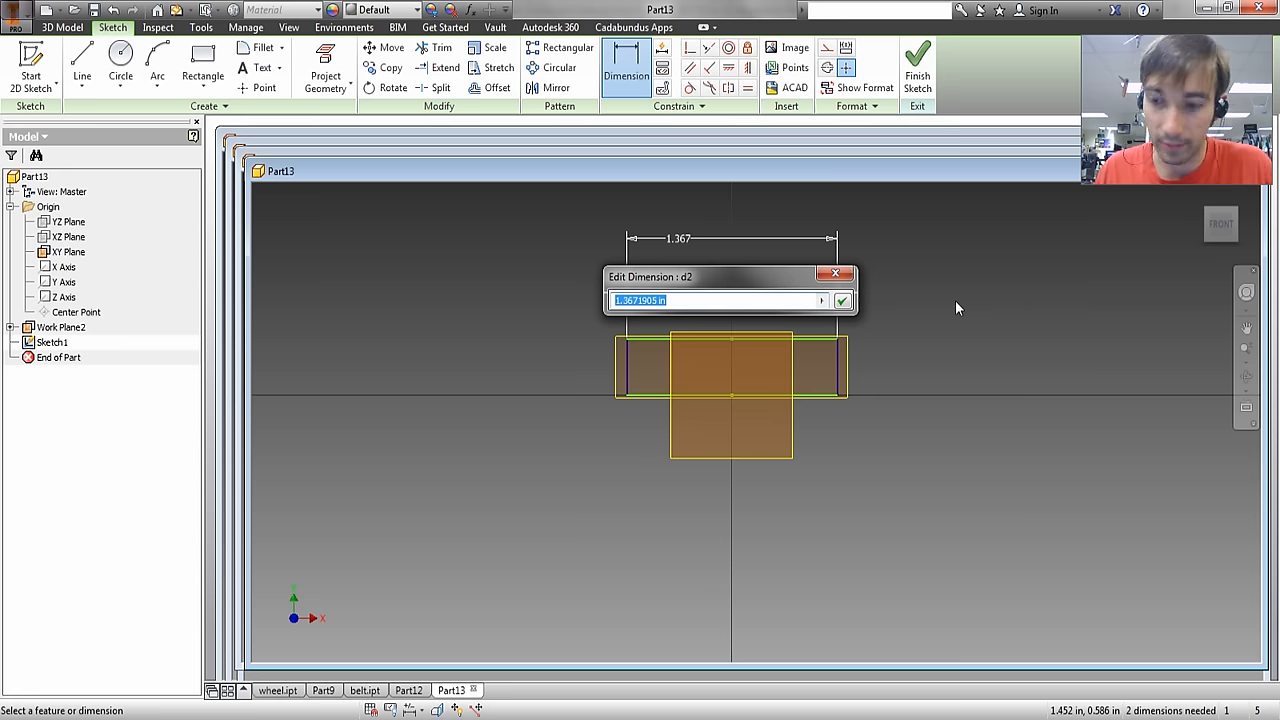
text(2)
key(Return)
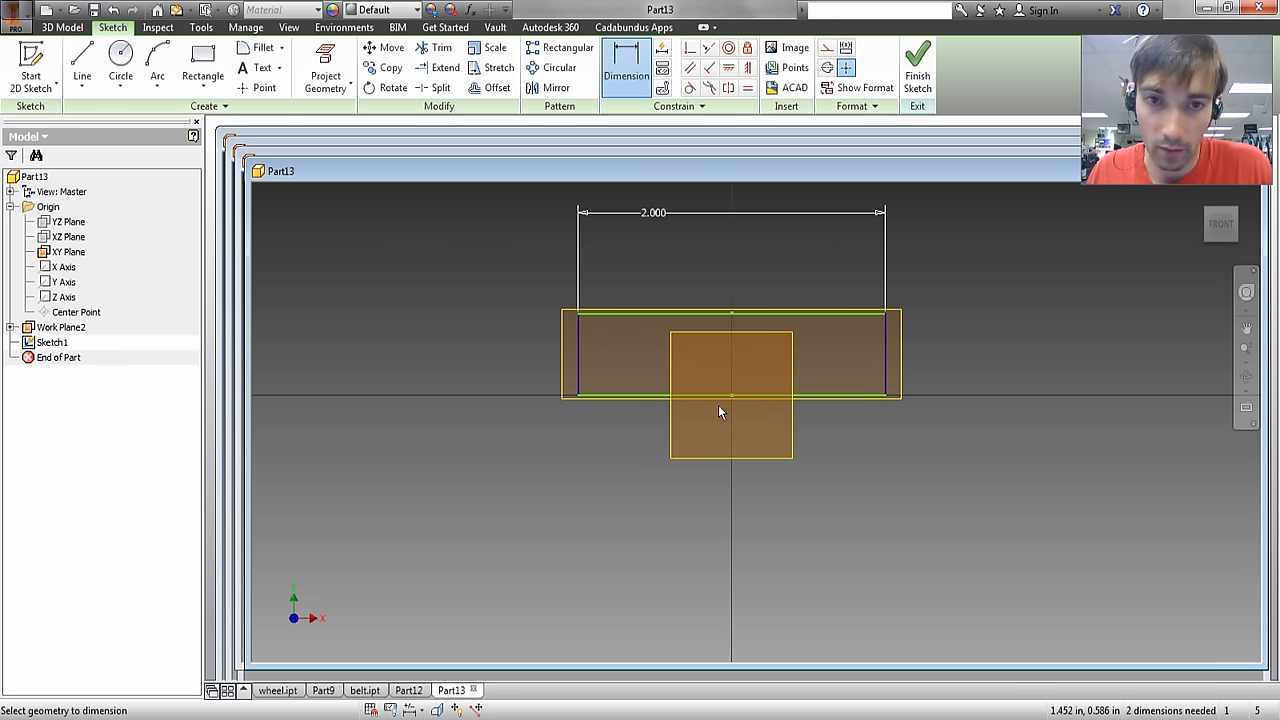
Dimension the rectangle's height as 0.5 in
click(576, 355)
click(490, 330)
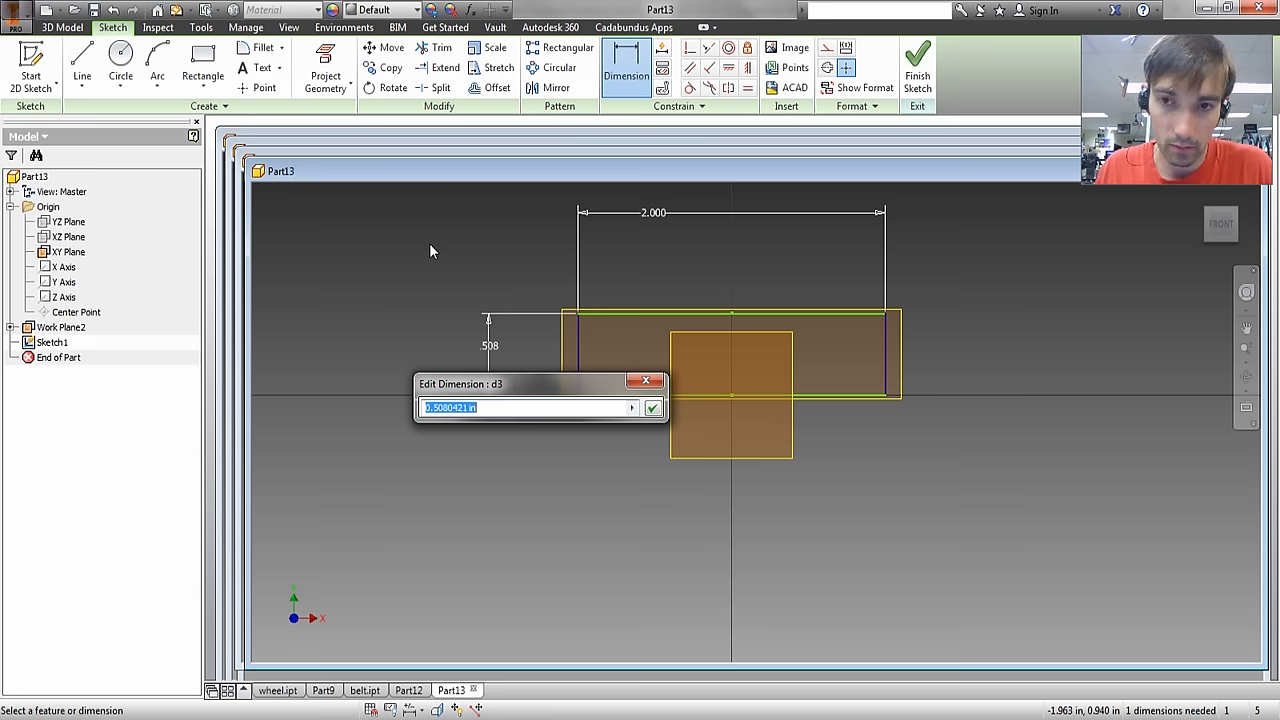
text(.5)
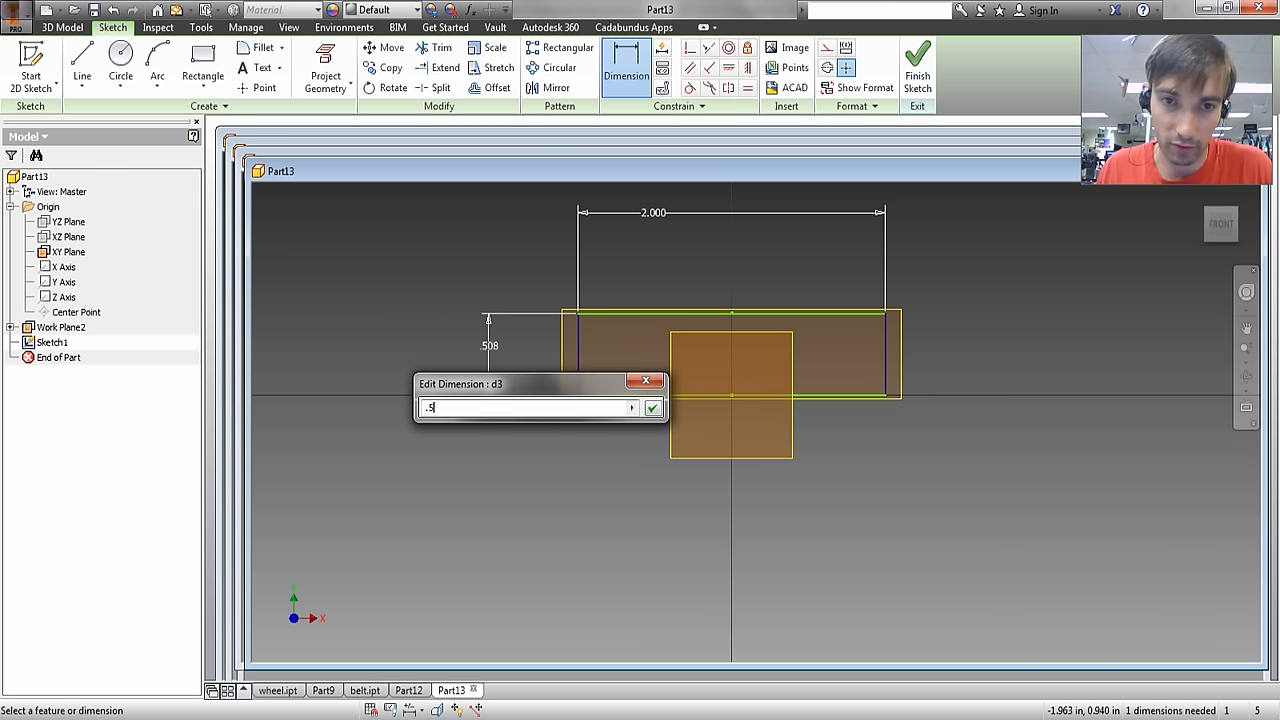
key(Return)
key(Escape)
Move the rectangle slightly above the origin and try to add a horizontal constraint to its upper edge
drag(825, 317, 826, 296)
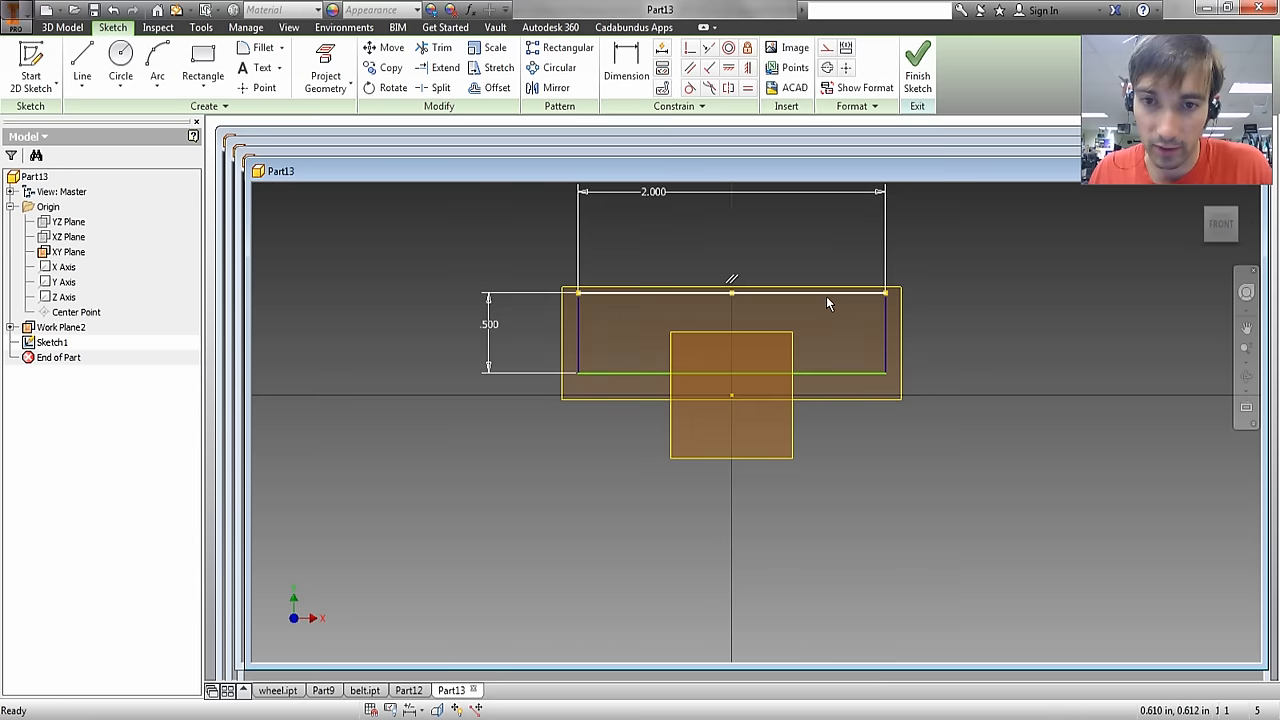
click(729, 67)
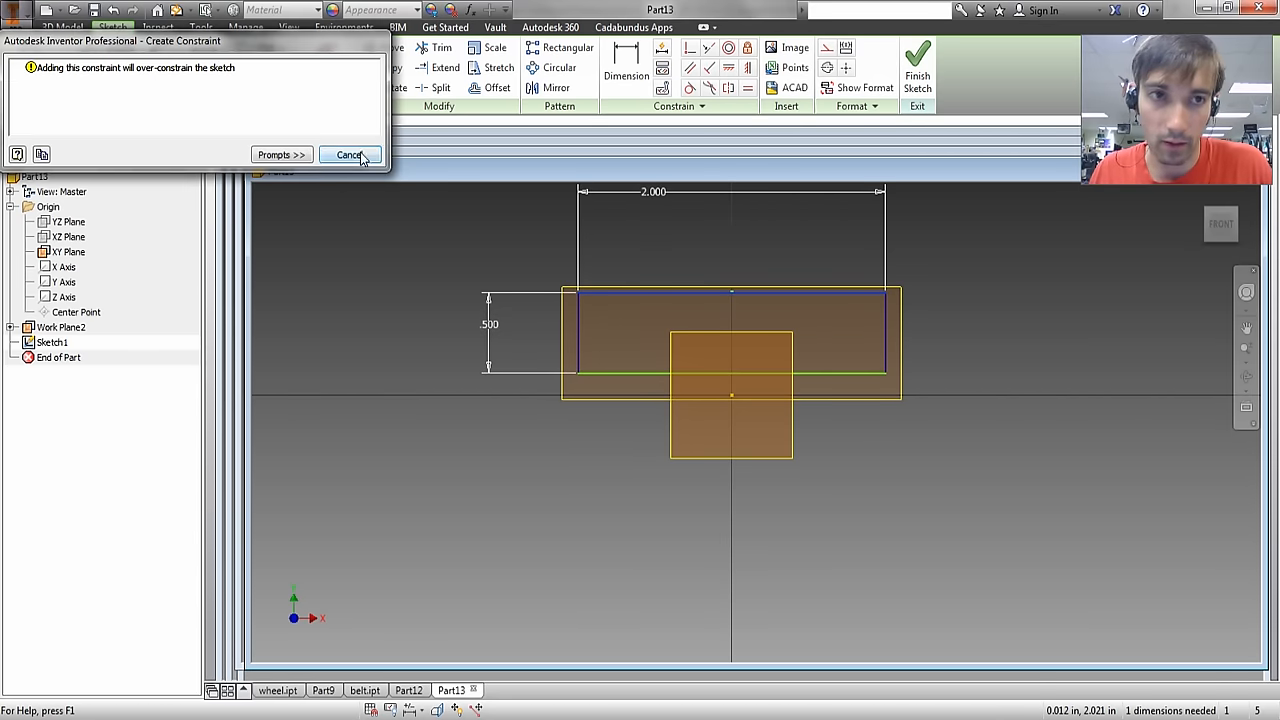
click(346, 151)
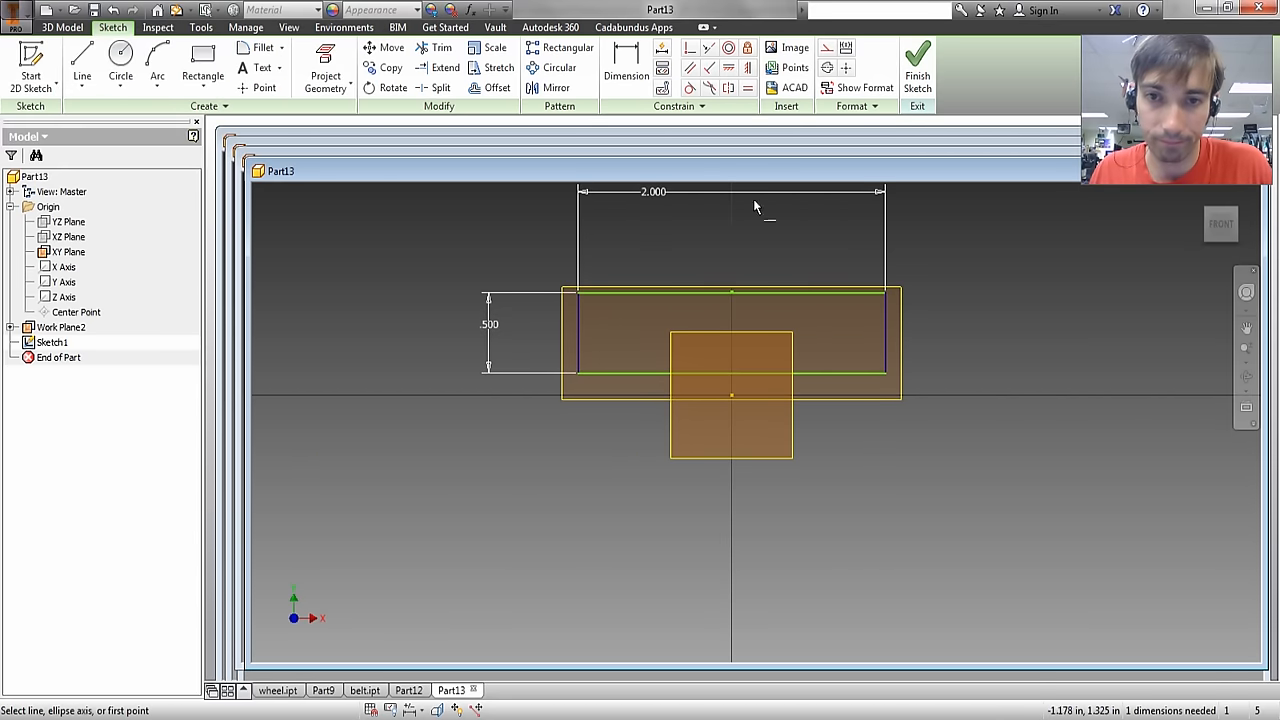
Constrain the midpoint of the rectangle's lower edge to be coincident with the sketch origin and finish the sketch
click(728, 87)
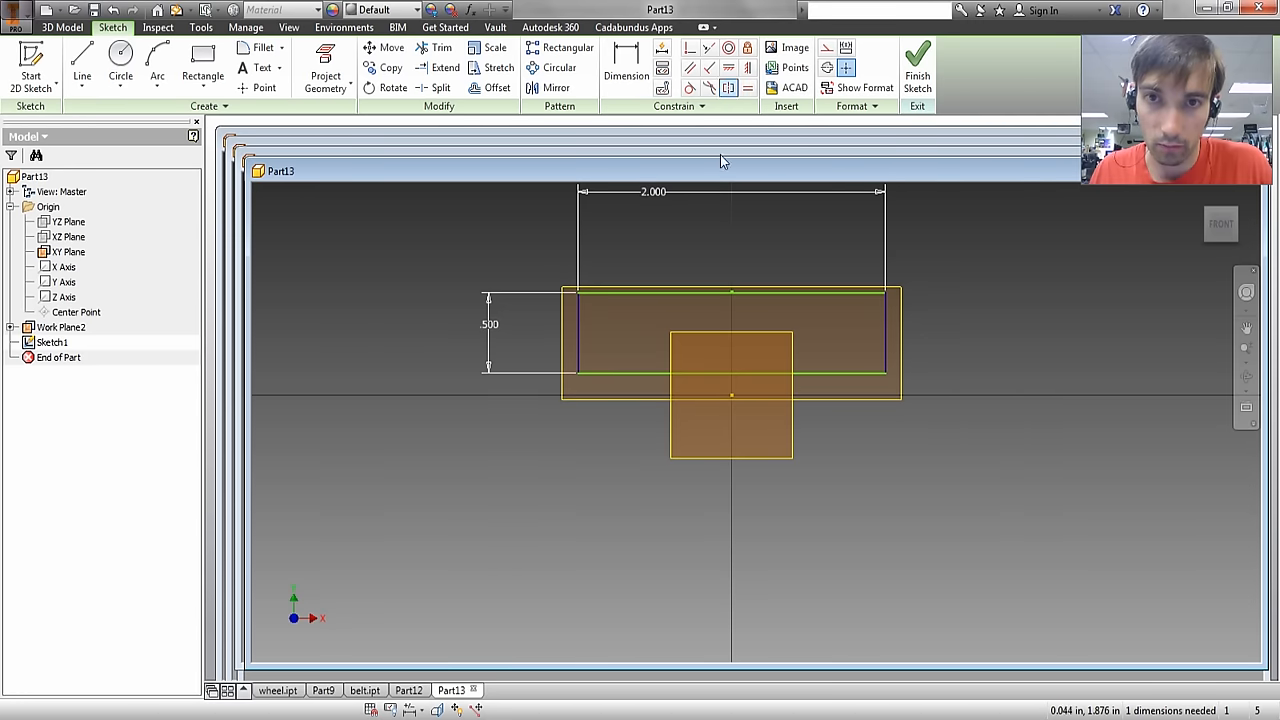
click(690, 50)
click(733, 375)
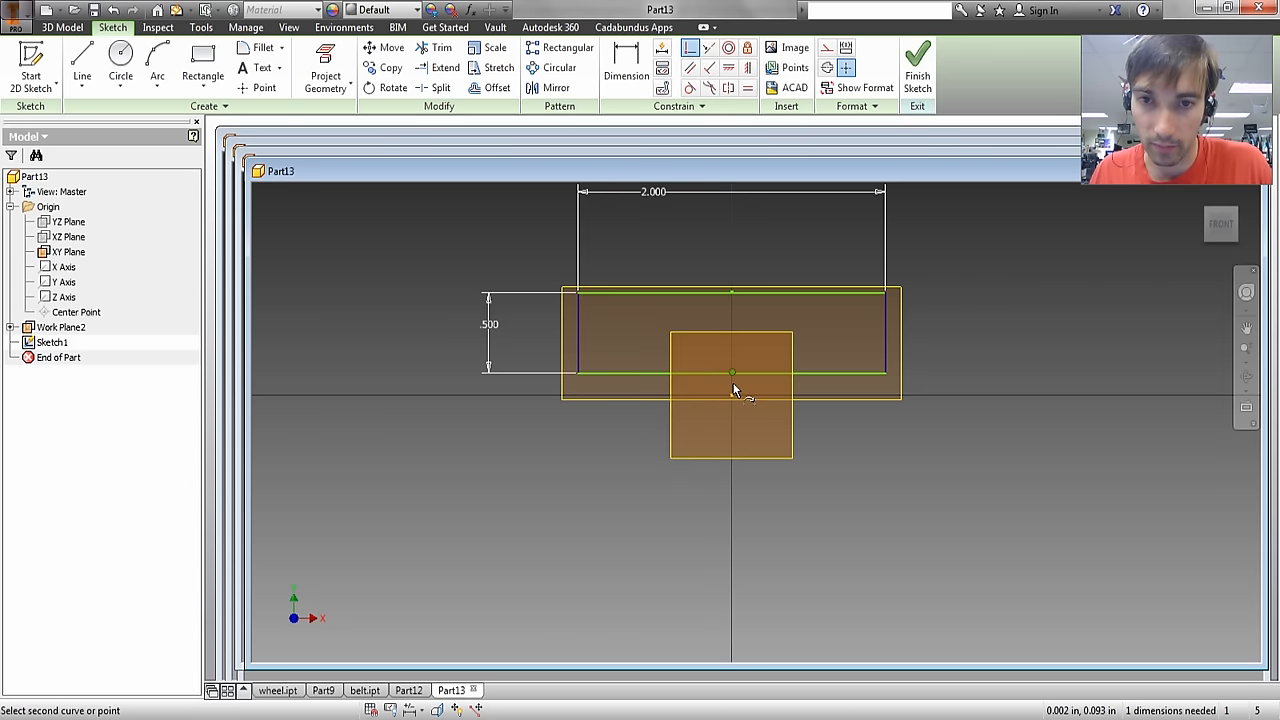
click(731, 394)
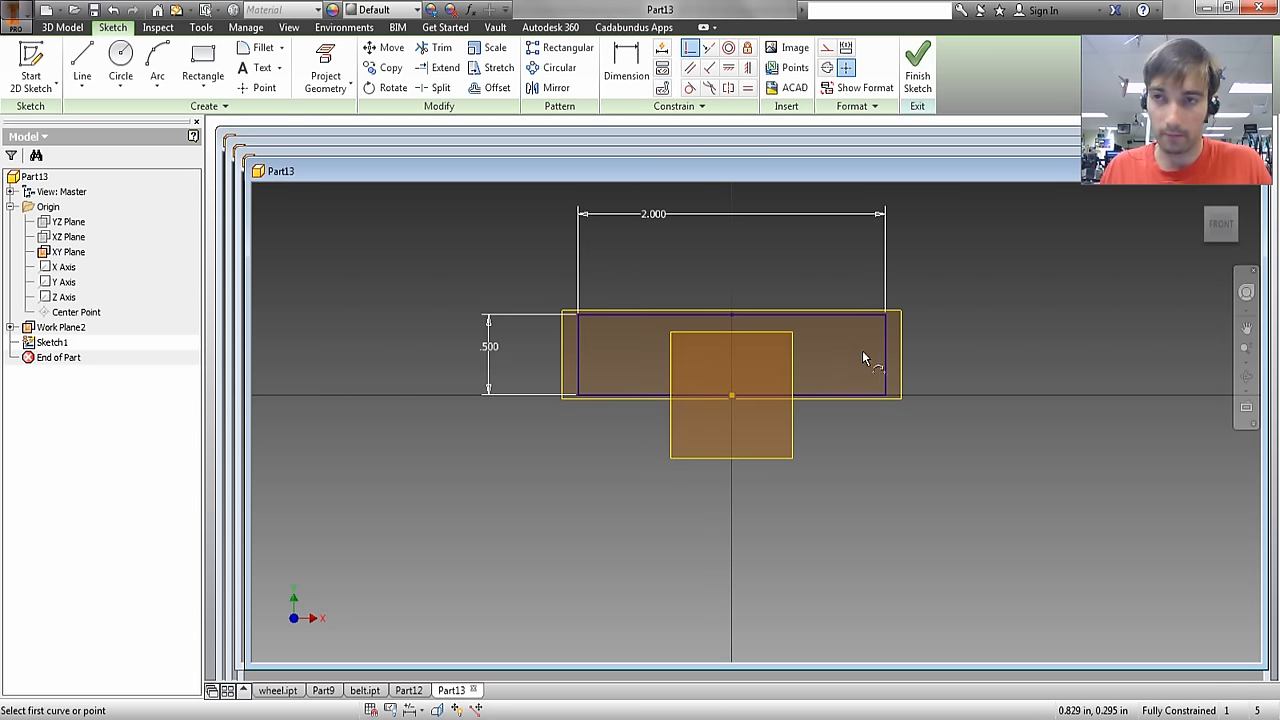
click(930, 70)
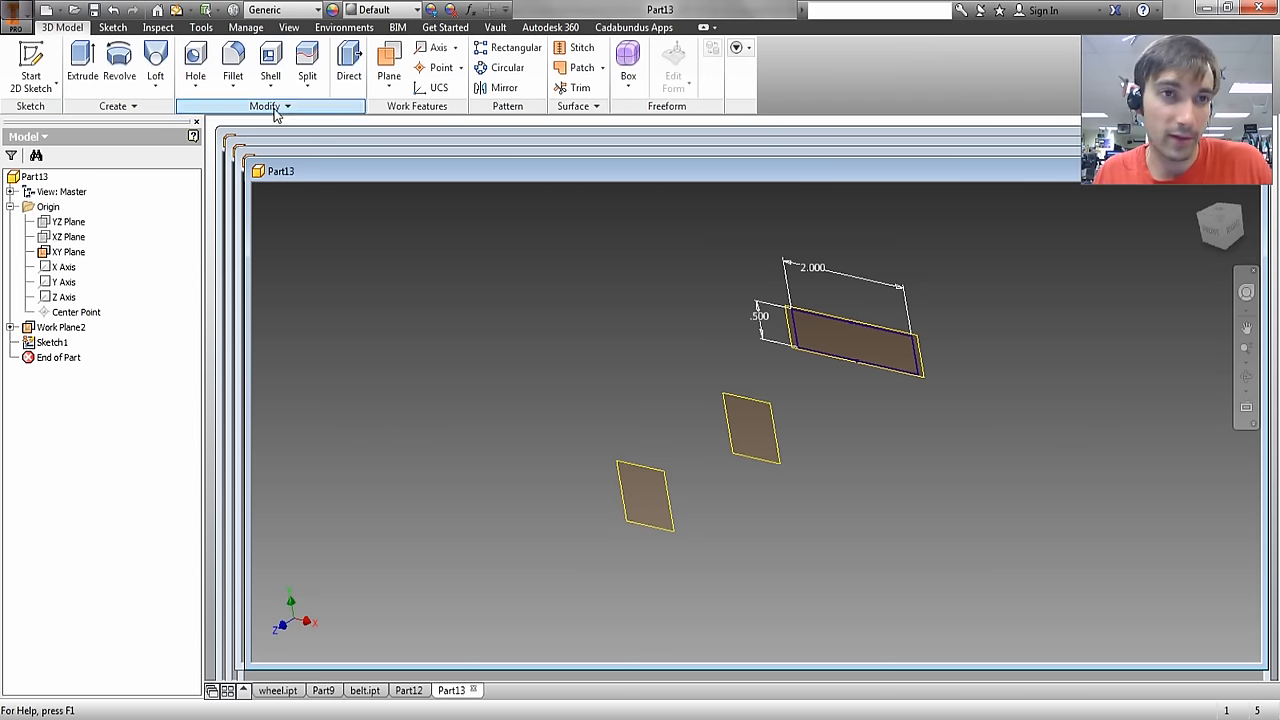
Start a sketch on the middle parallel plane and draw a rectangle about 1.36 in high around the upper side of the origin
click(31, 72)
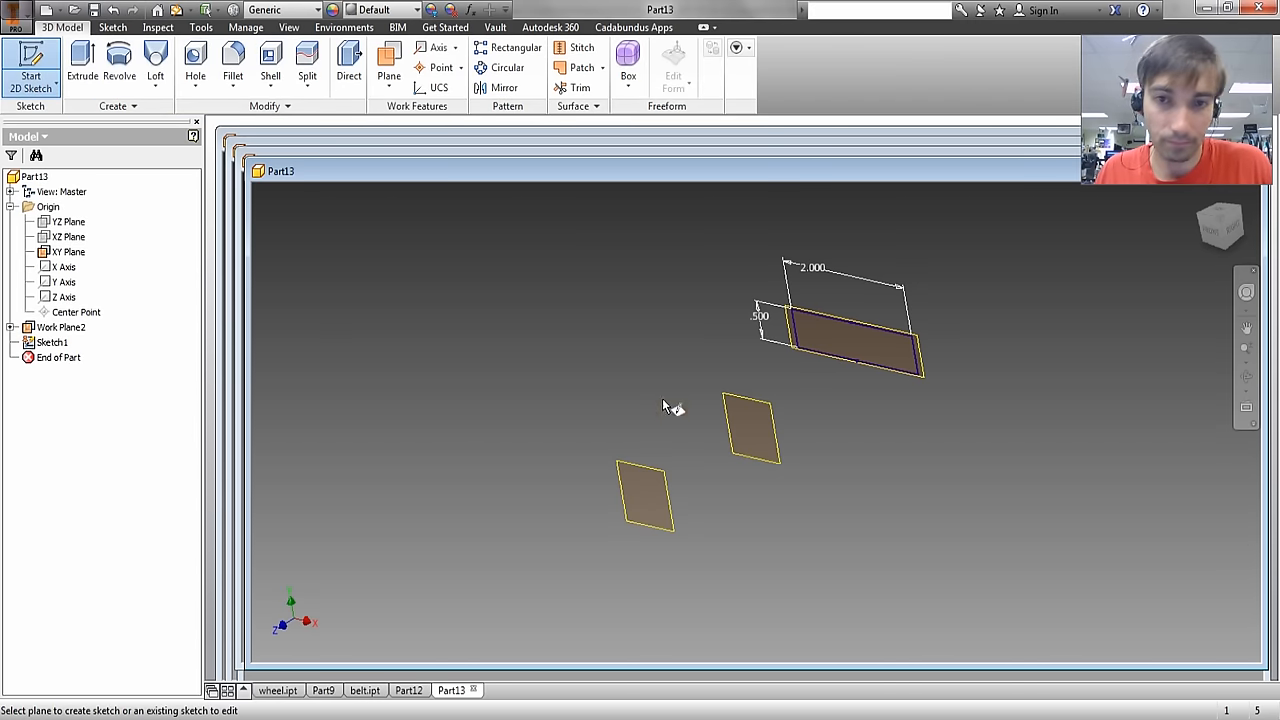
click(746, 416)
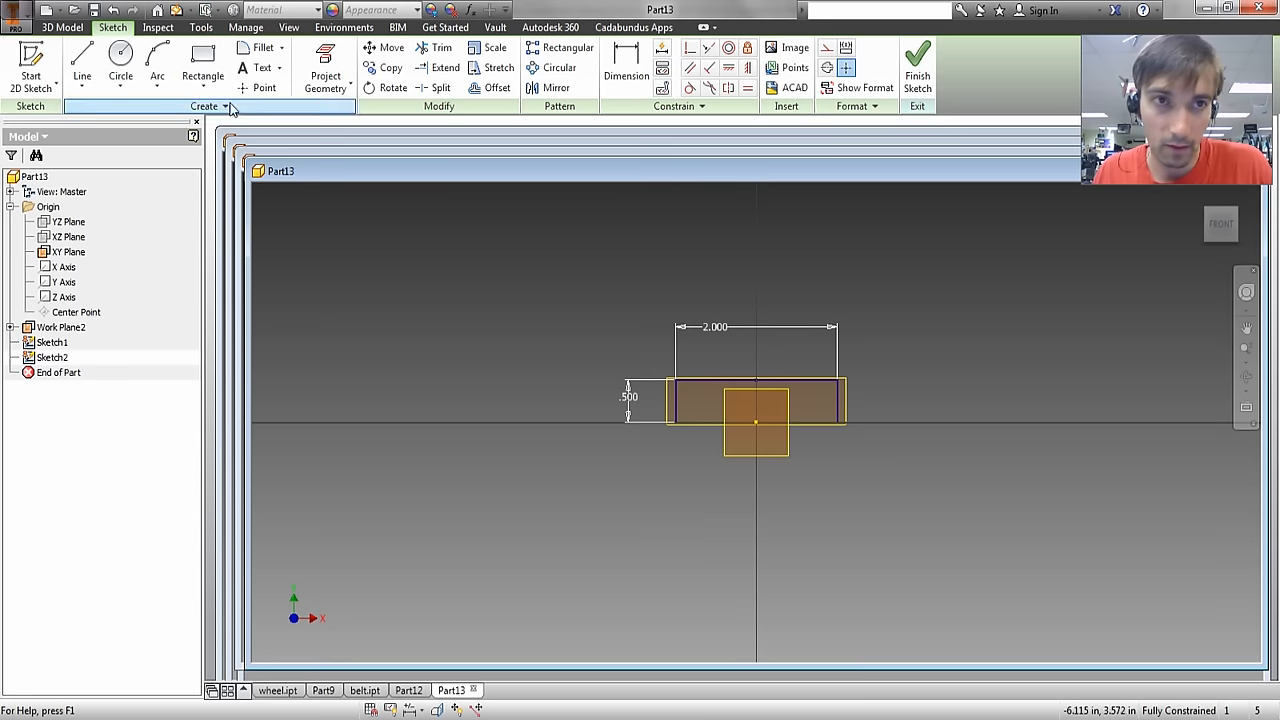
click(203, 66)
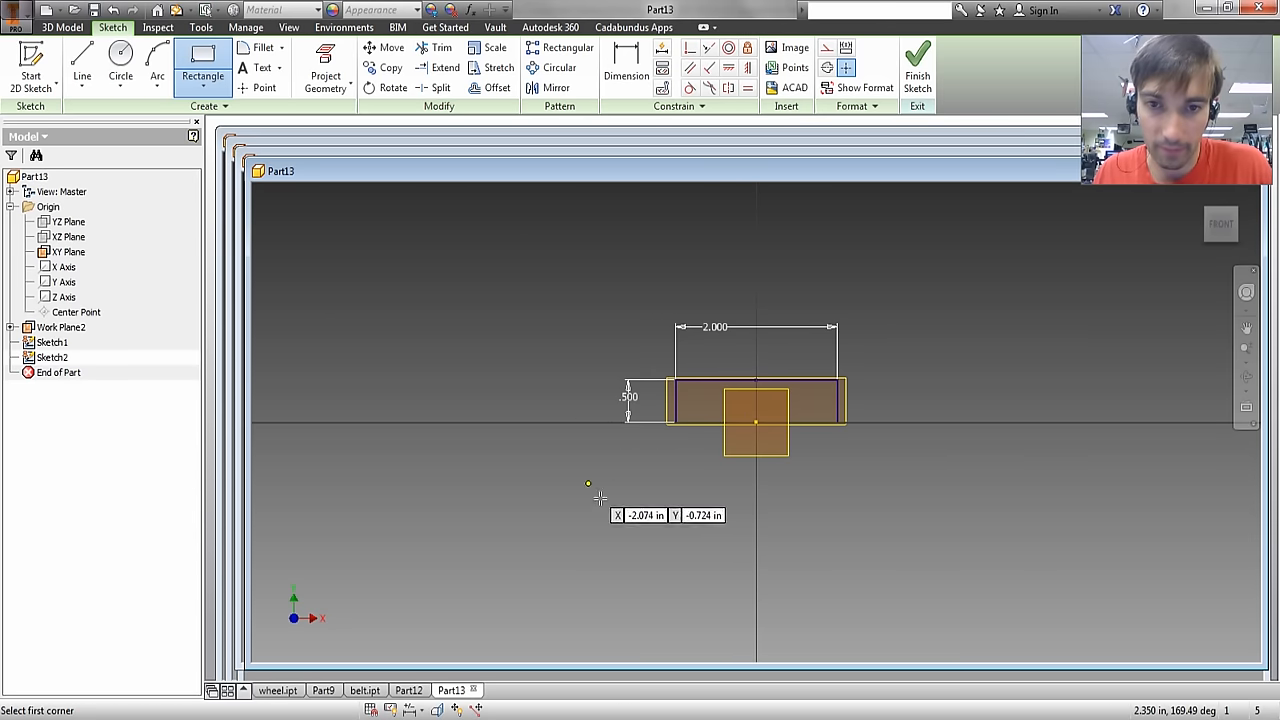
click(579, 411)
click(930, 297)
Dimension the new rectangle's height as 2.5 in
click(645, 80)
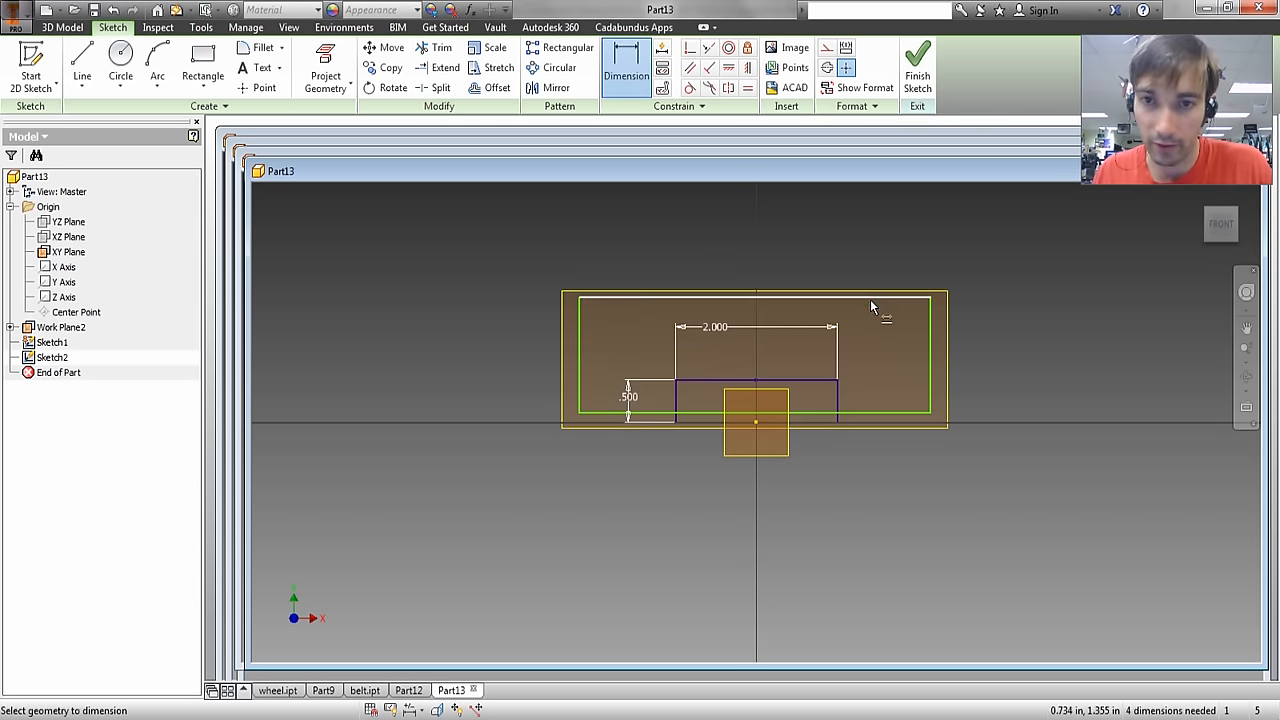
click(883, 299)
click(908, 411)
click(1014, 356)
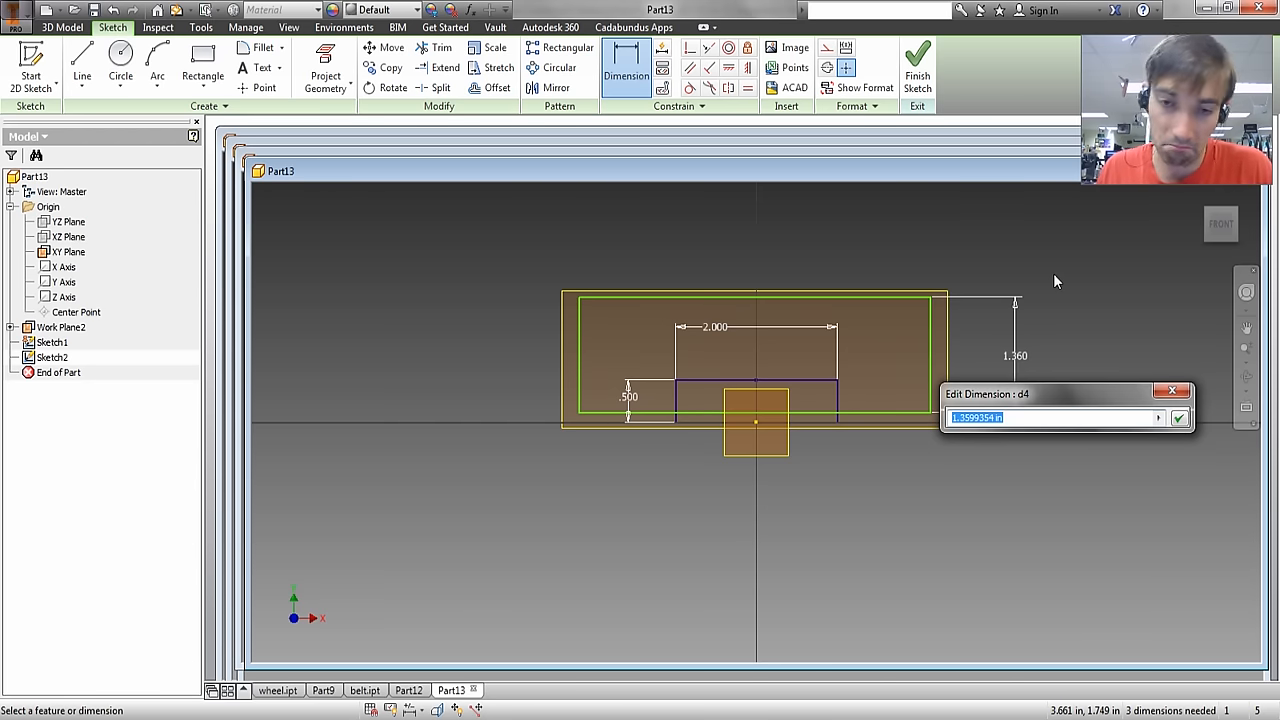
text(2)
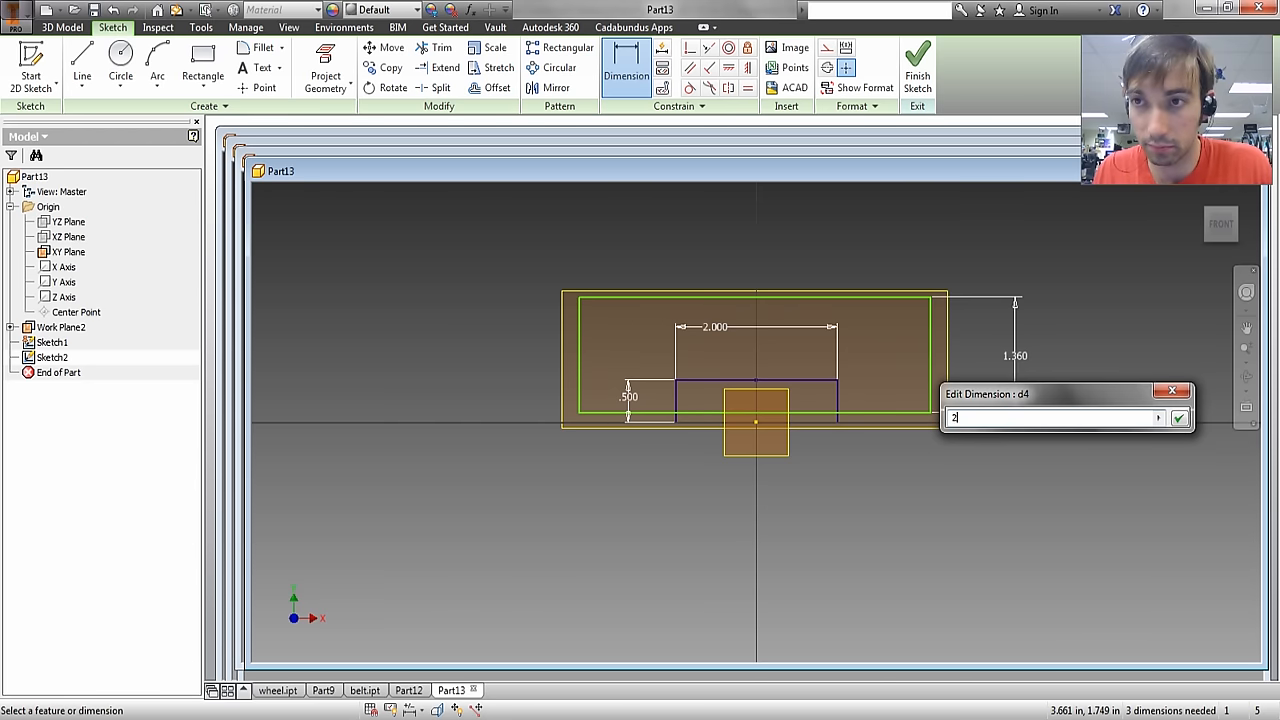
text(.5)
key(Return)
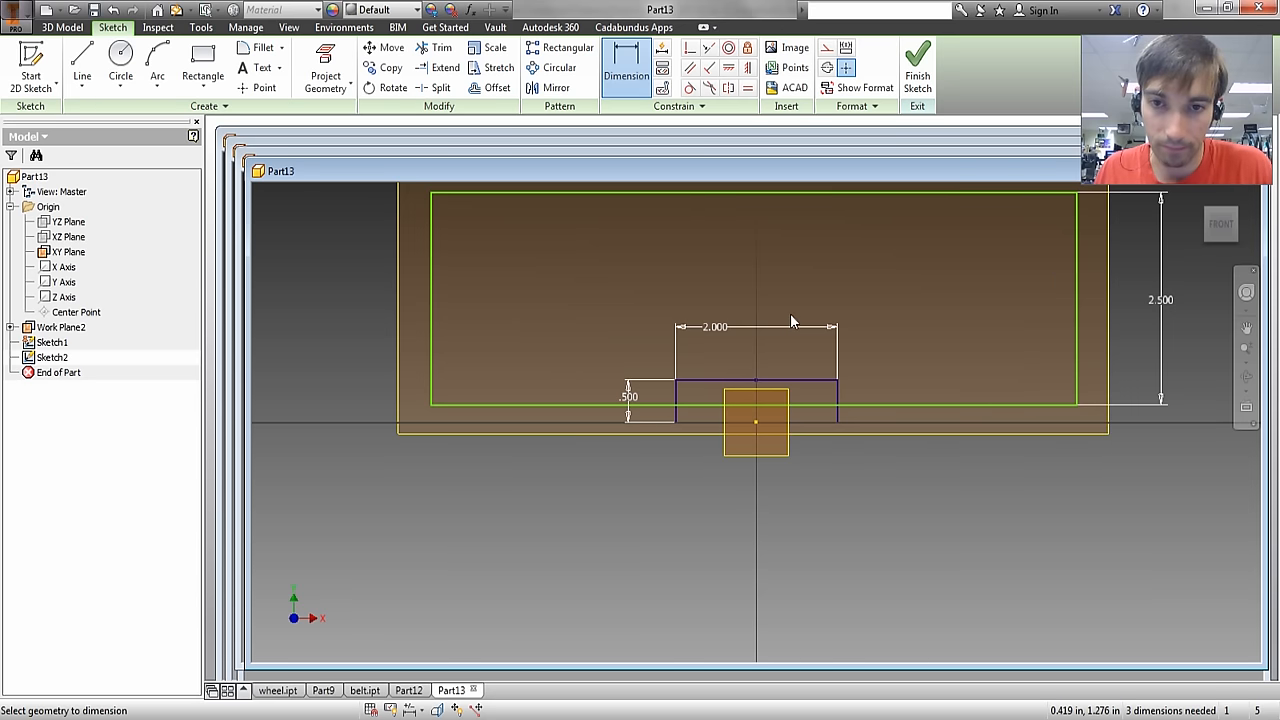
Dimension the new rectangle's width as 2.25 in
click(565, 193)
click(575, 236)
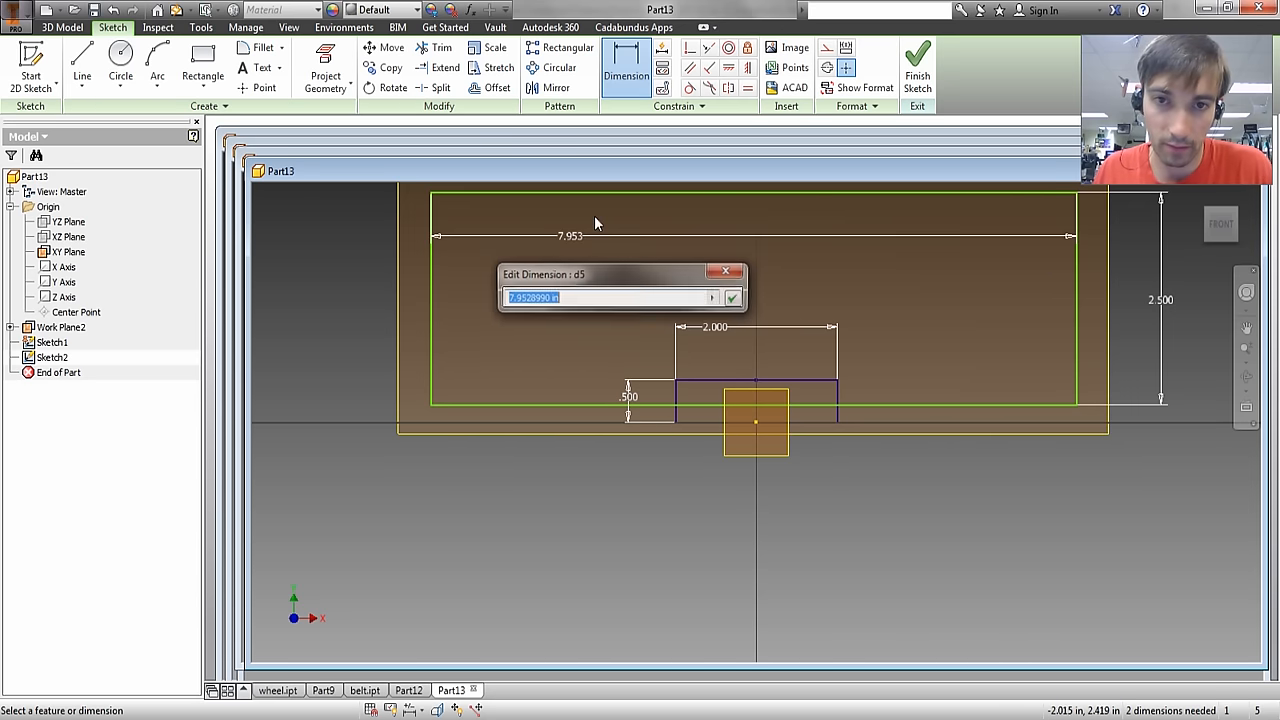
text(2.25)
key(Return)
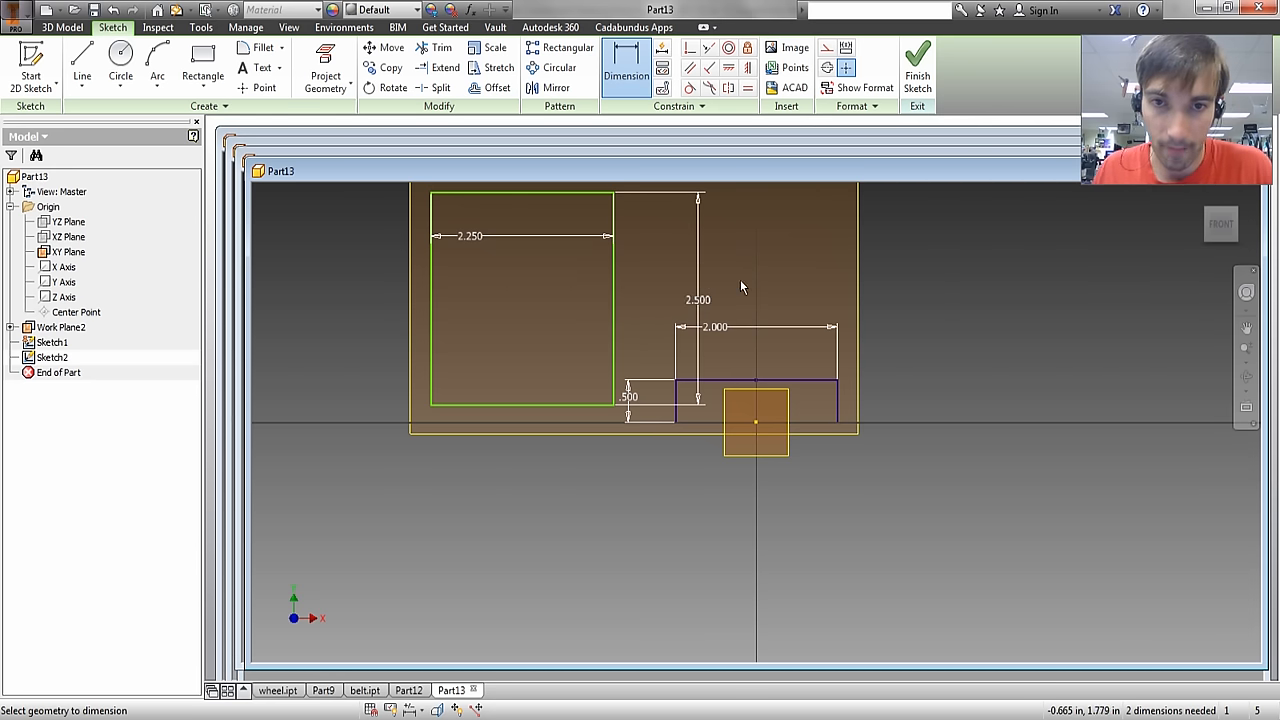
Change the new rectangle's height dimension to 2 in
double_click(698, 305)
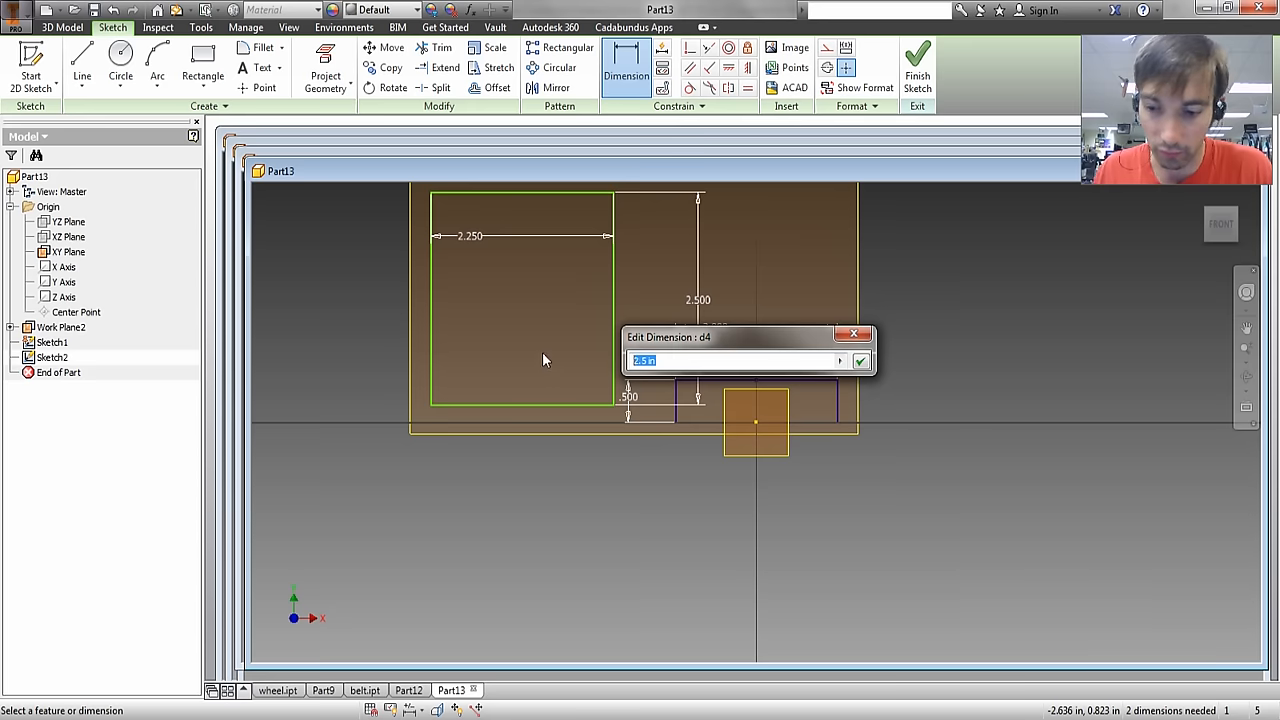
text(2)
key(Return)
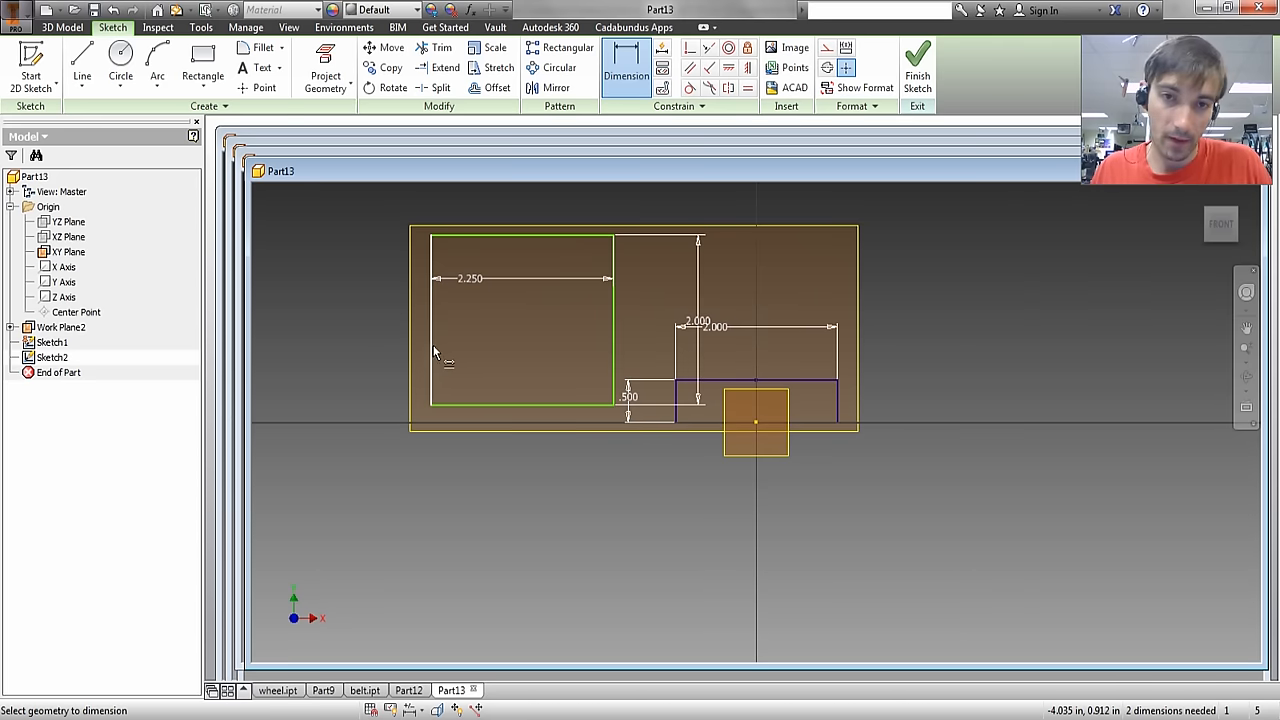
Make the midpoint of the 2.25 in rectangle's lower edge coincident with the origin and finish the sketch
click(693, 52)
click(521, 404)
click(761, 421)
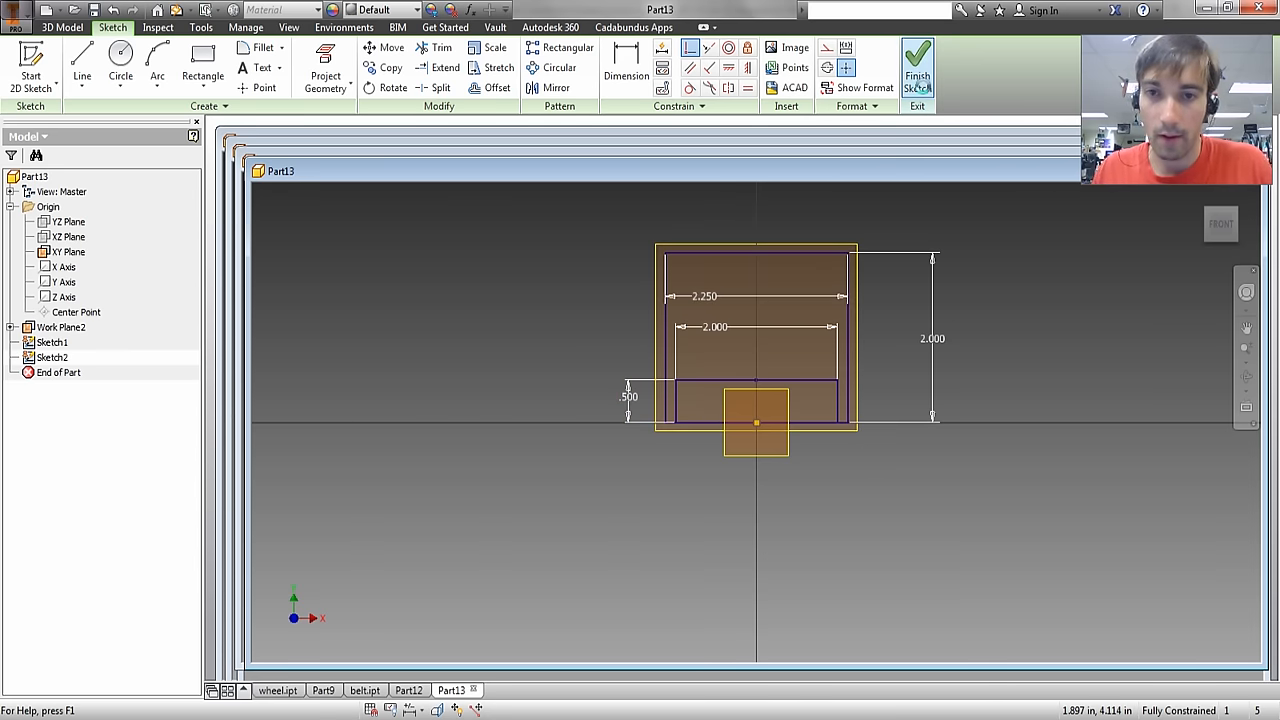
click(917, 65)
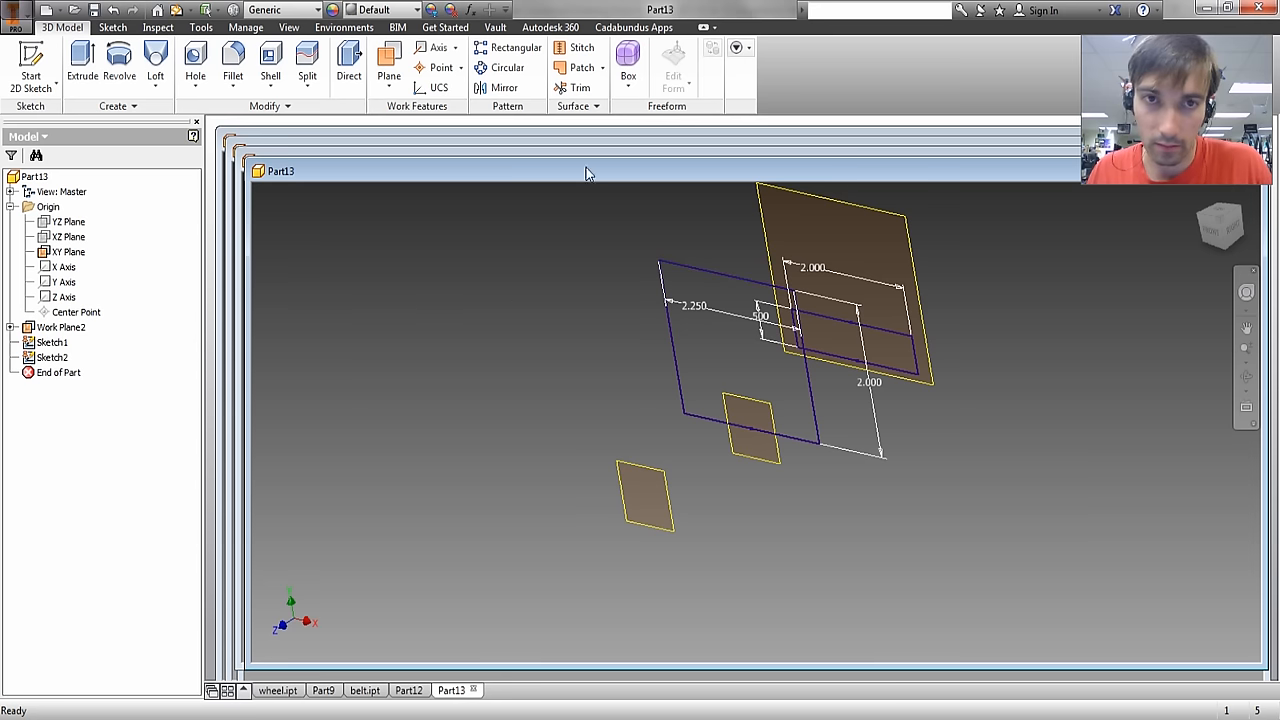
Start a sketch on the frontmost plane, project the four edges of the 2 by 0.5 in rectangle onto it, and finish the sketch
key(s)
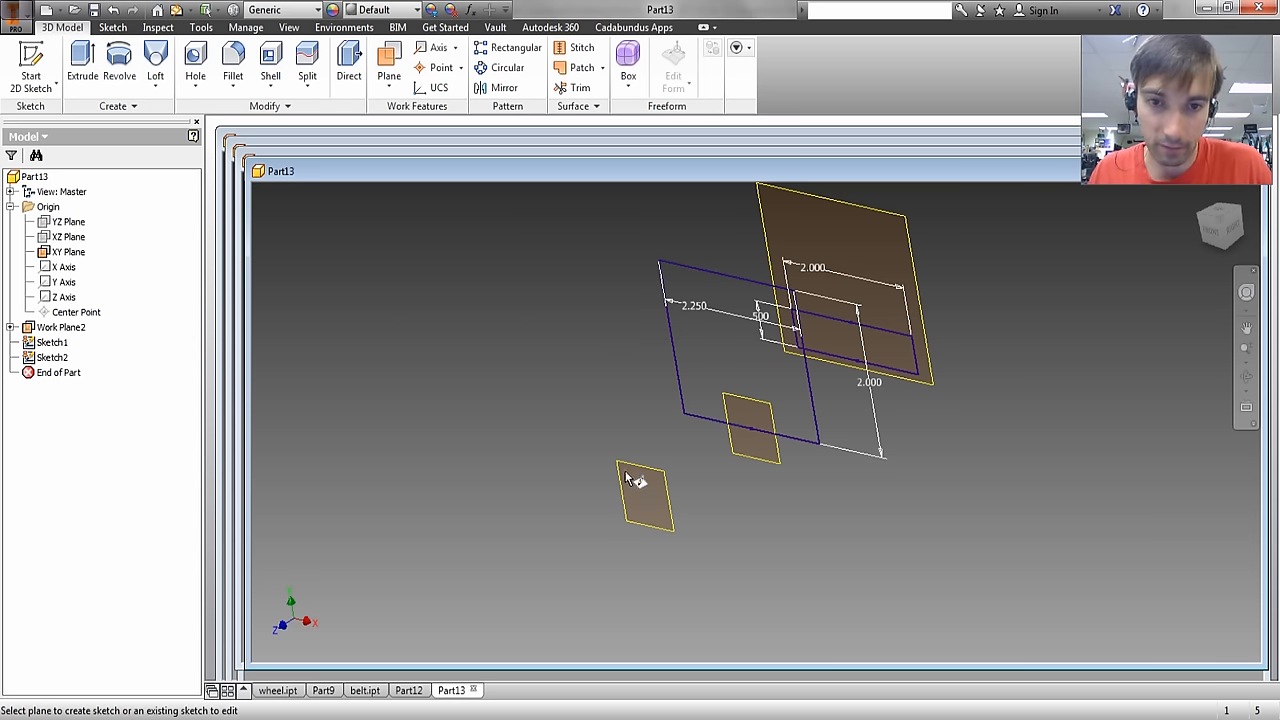
click(633, 470)
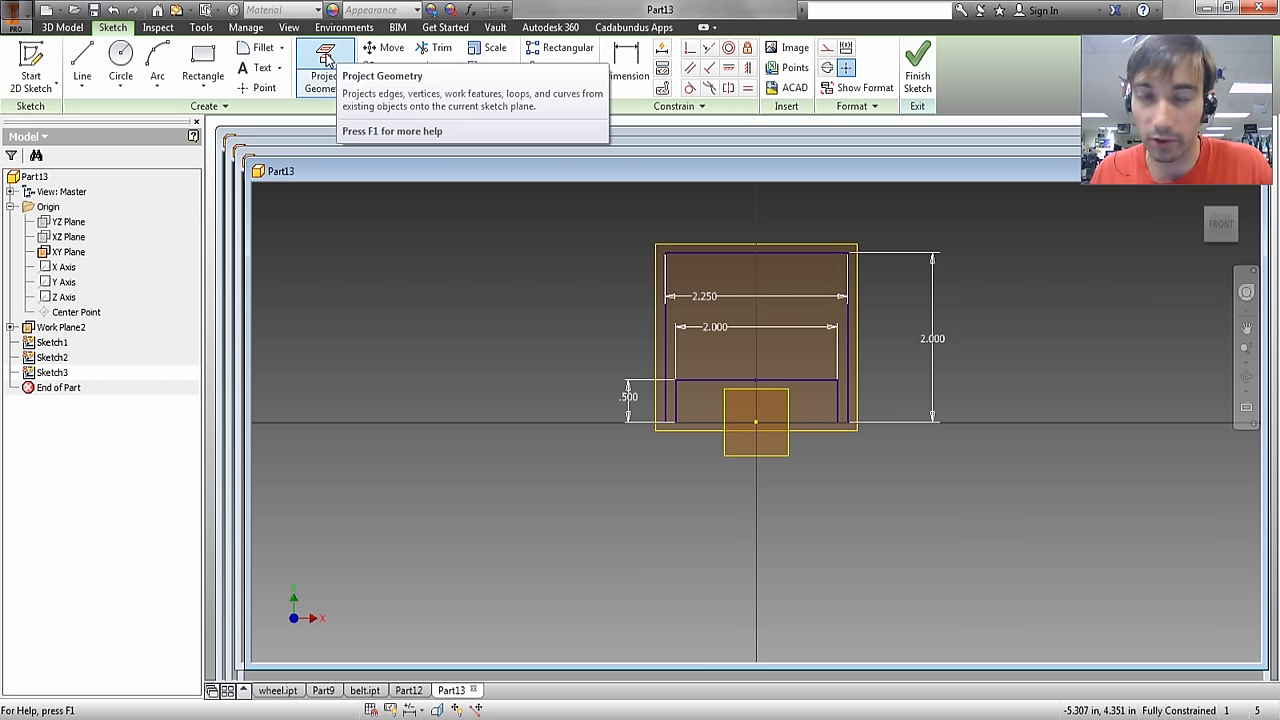
click(338, 79)
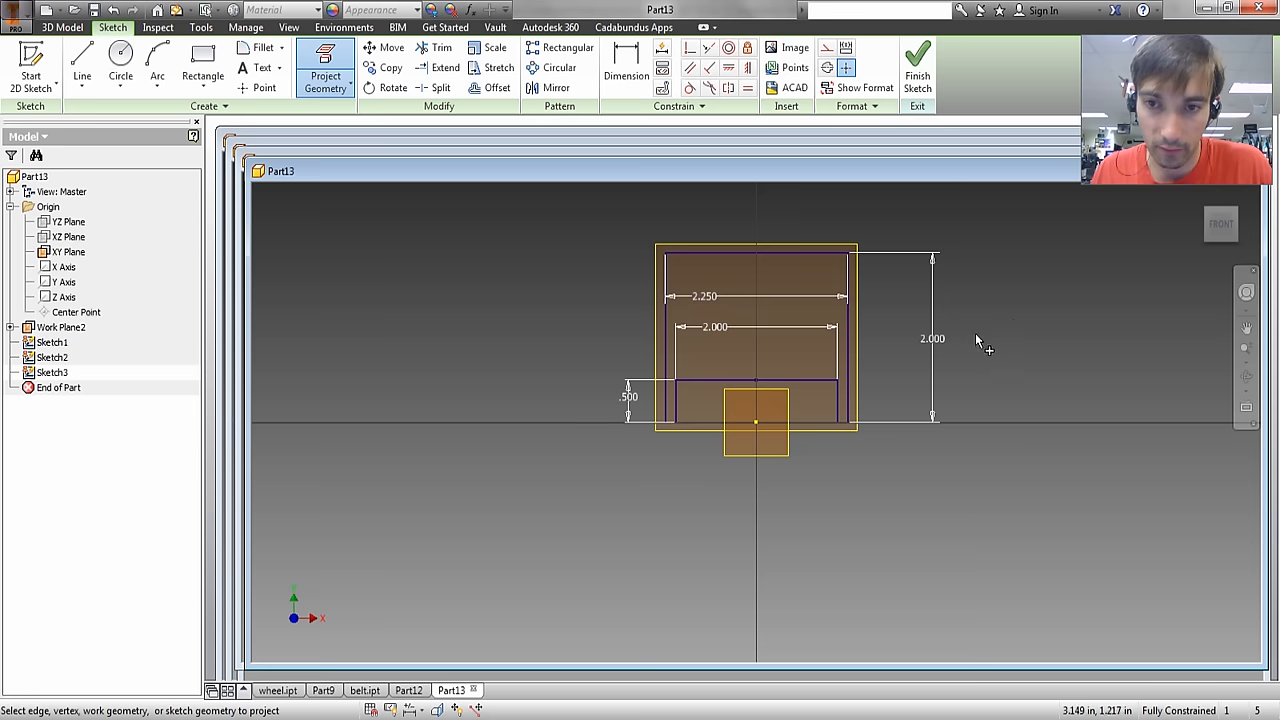
shift+middle_drag(977, 341, 946, 348)
click(1010, 295)
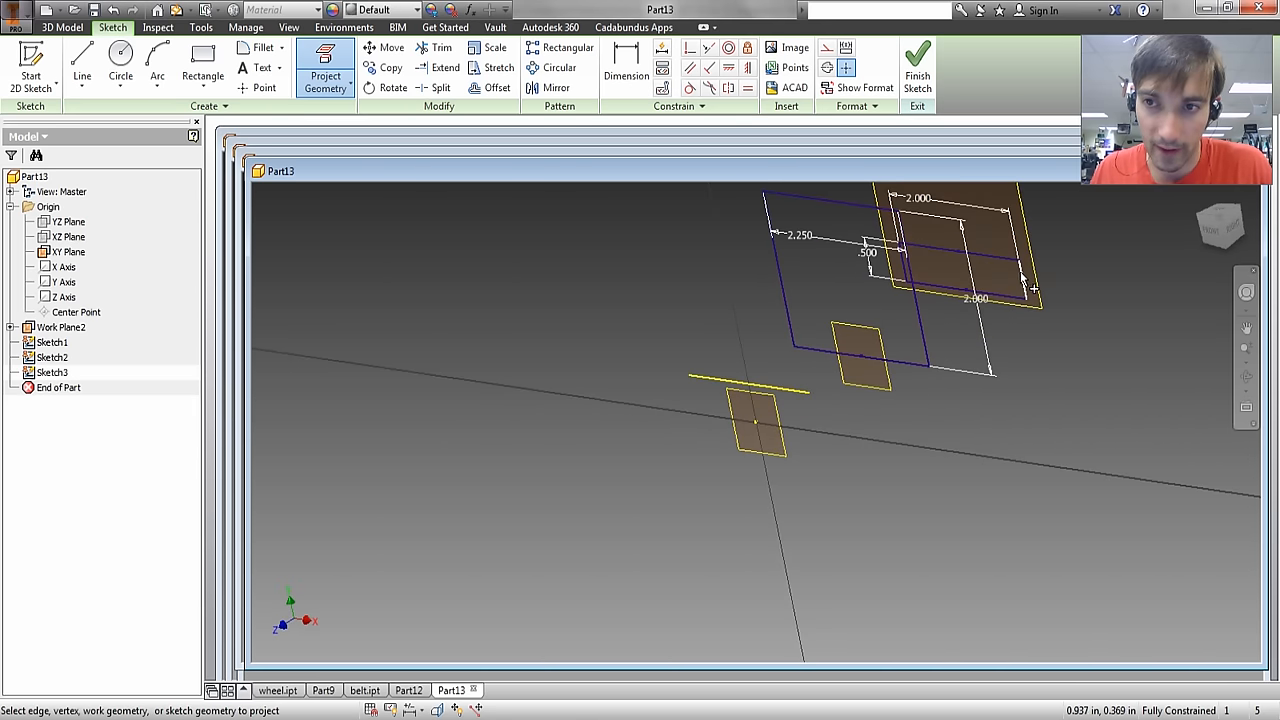
click(1008, 295)
click(905, 269)
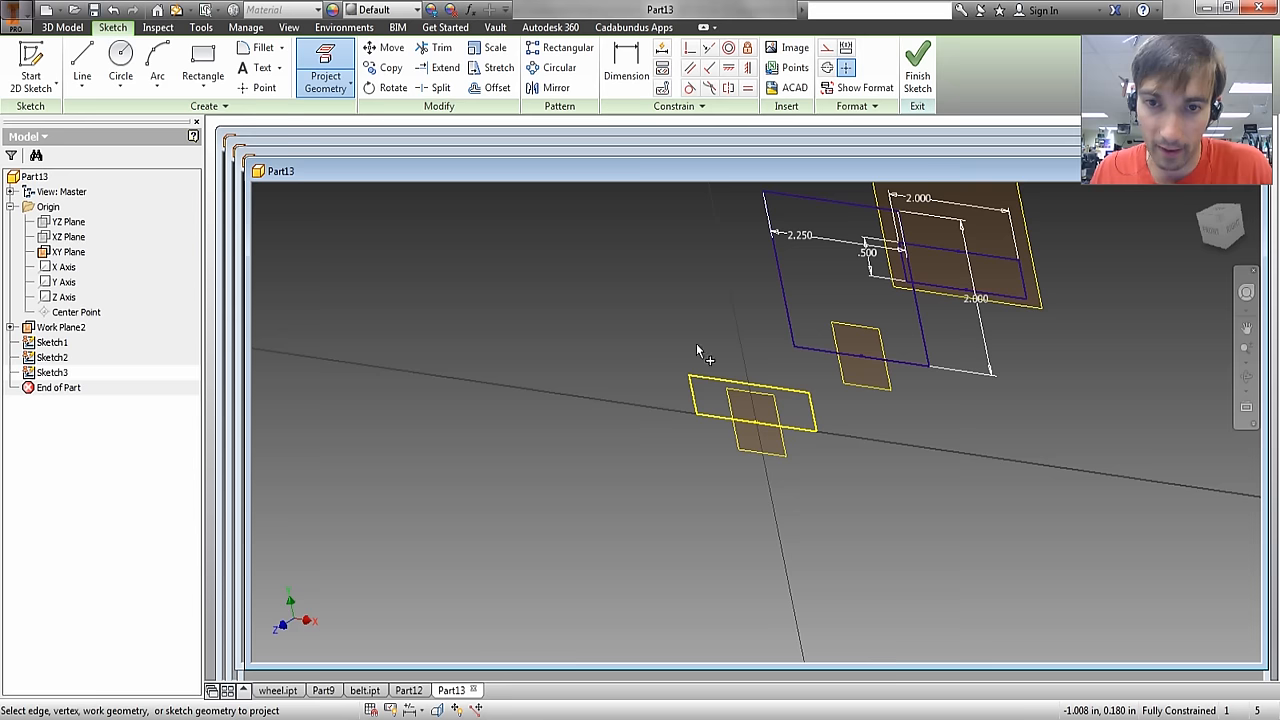
click(916, 80)
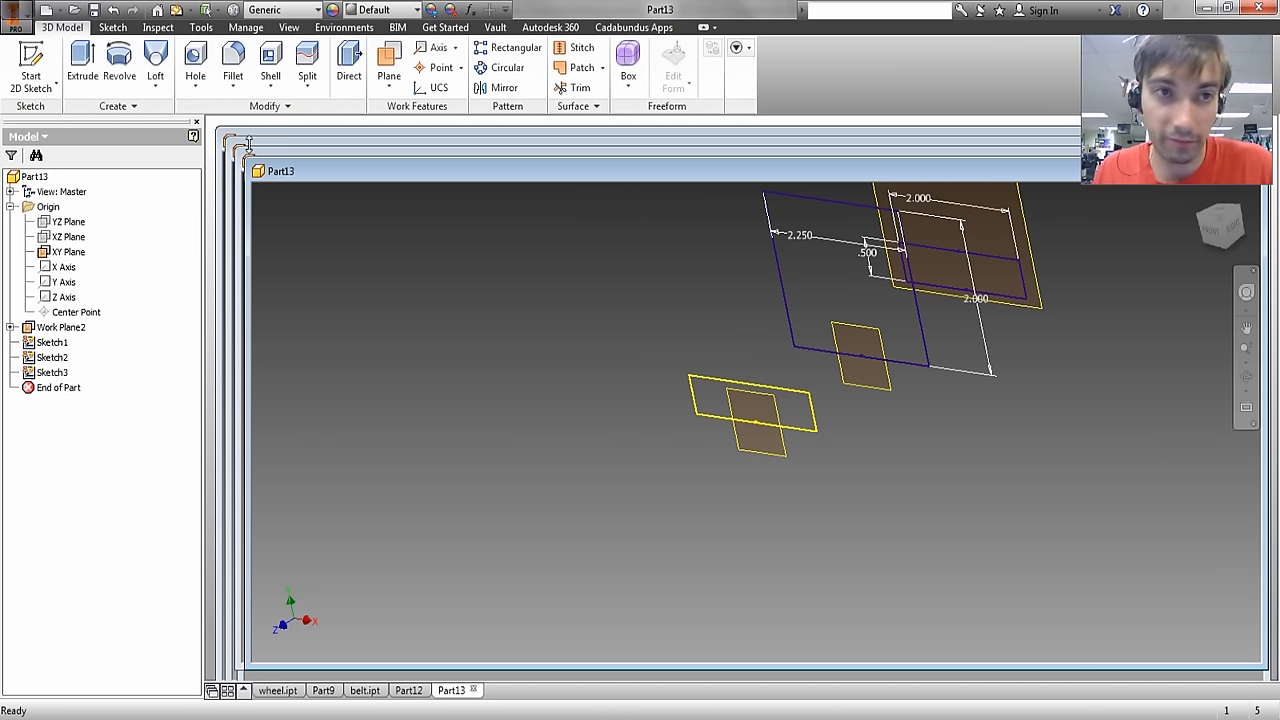
Loft a solid from the rear 2 by 0.5 in rectangle to the middle 2.25 by 2 in rectangle
click(160, 60)
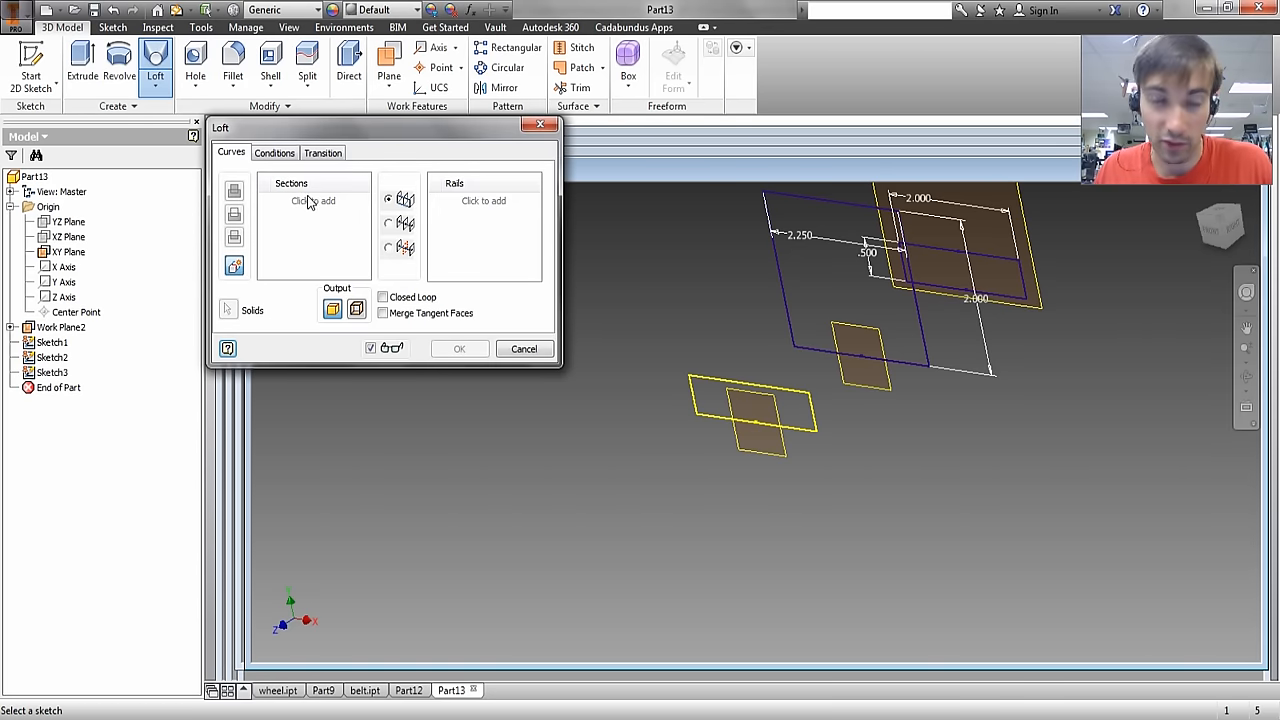
click(310, 204)
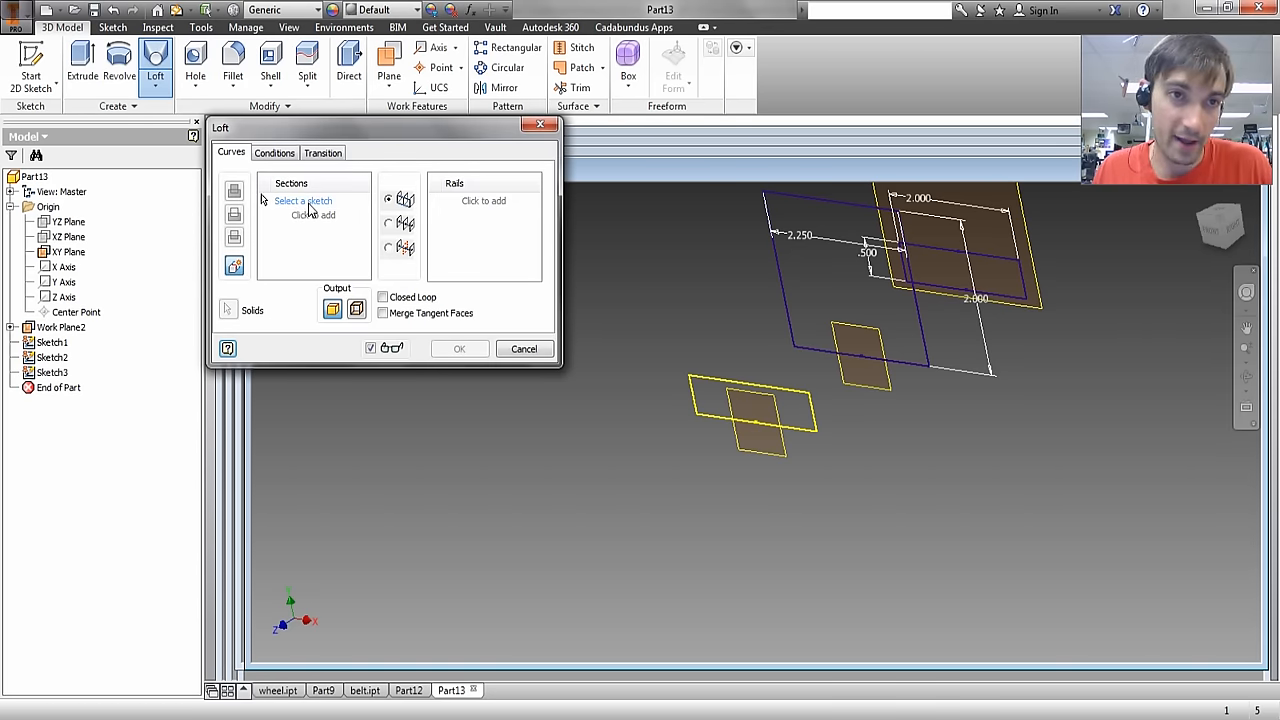
click(1025, 287)
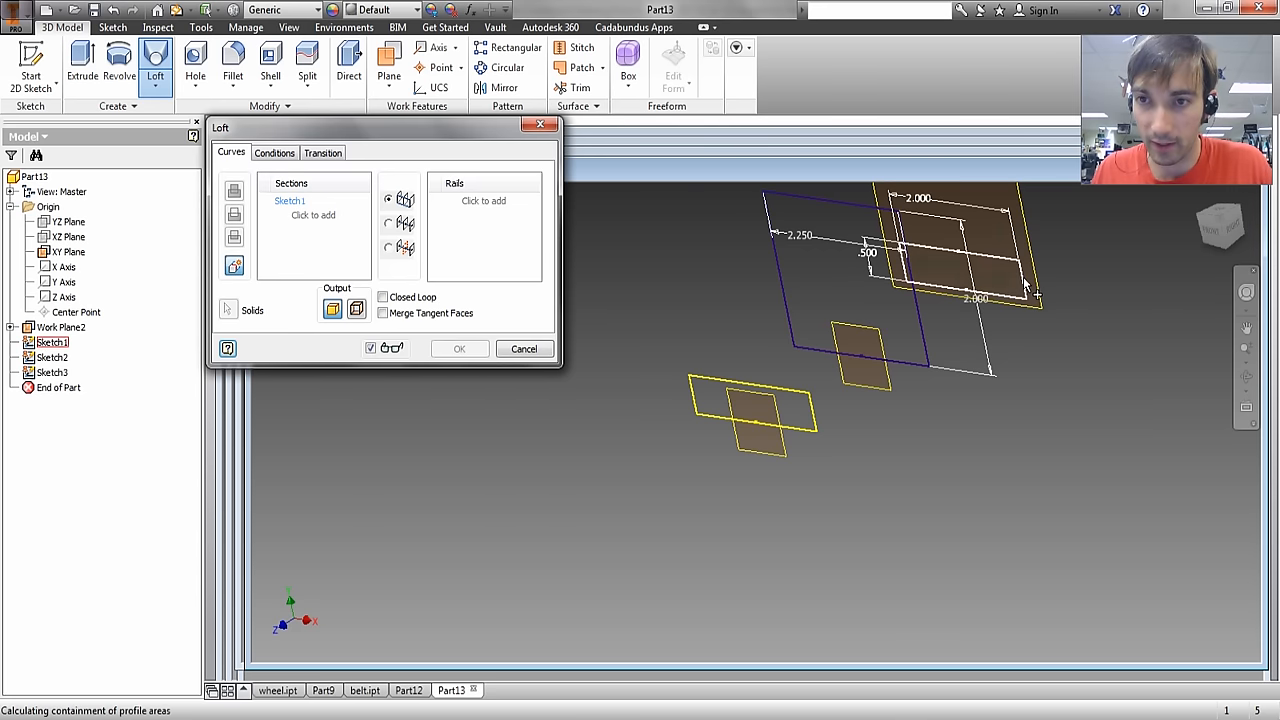
click(313, 216)
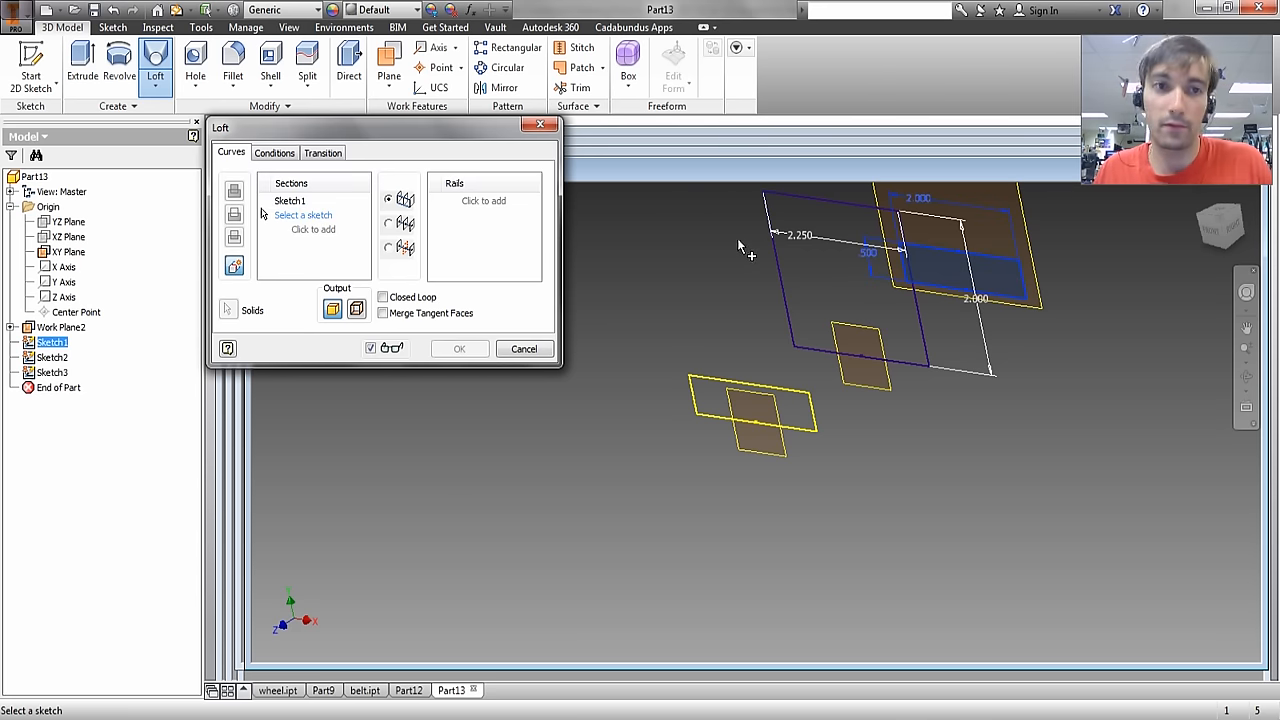
click(923, 326)
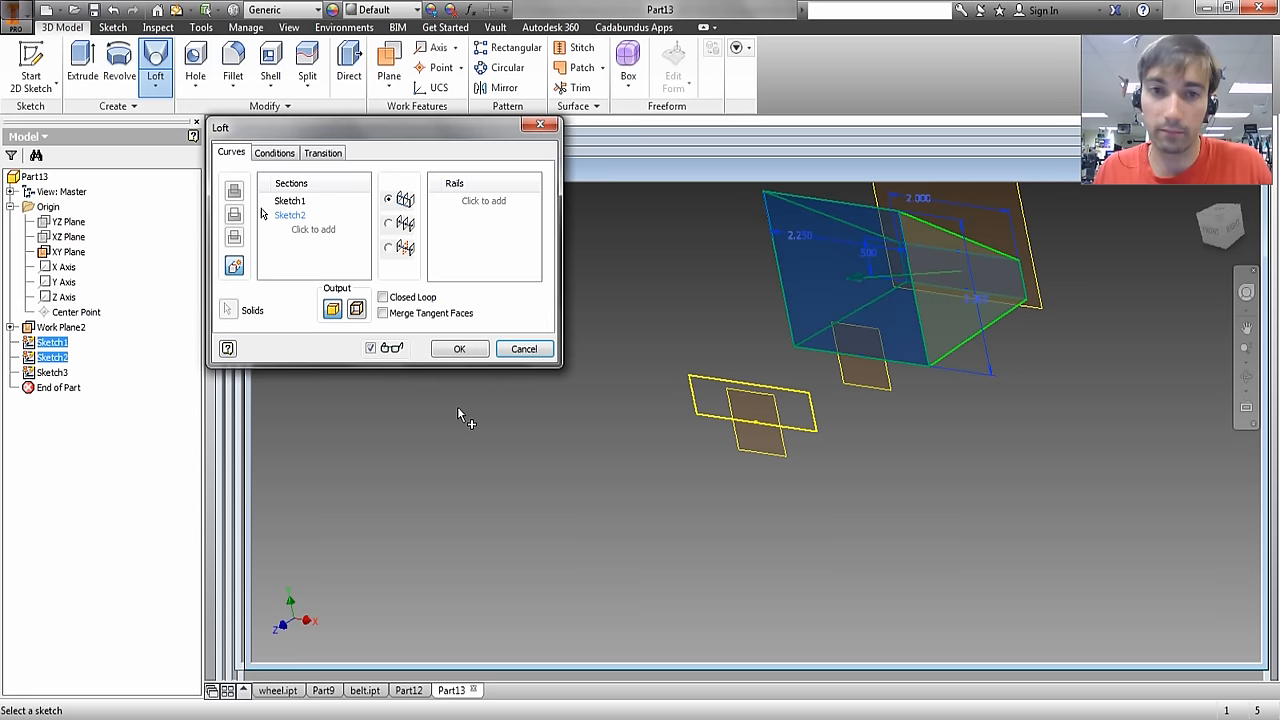
click(460, 350)
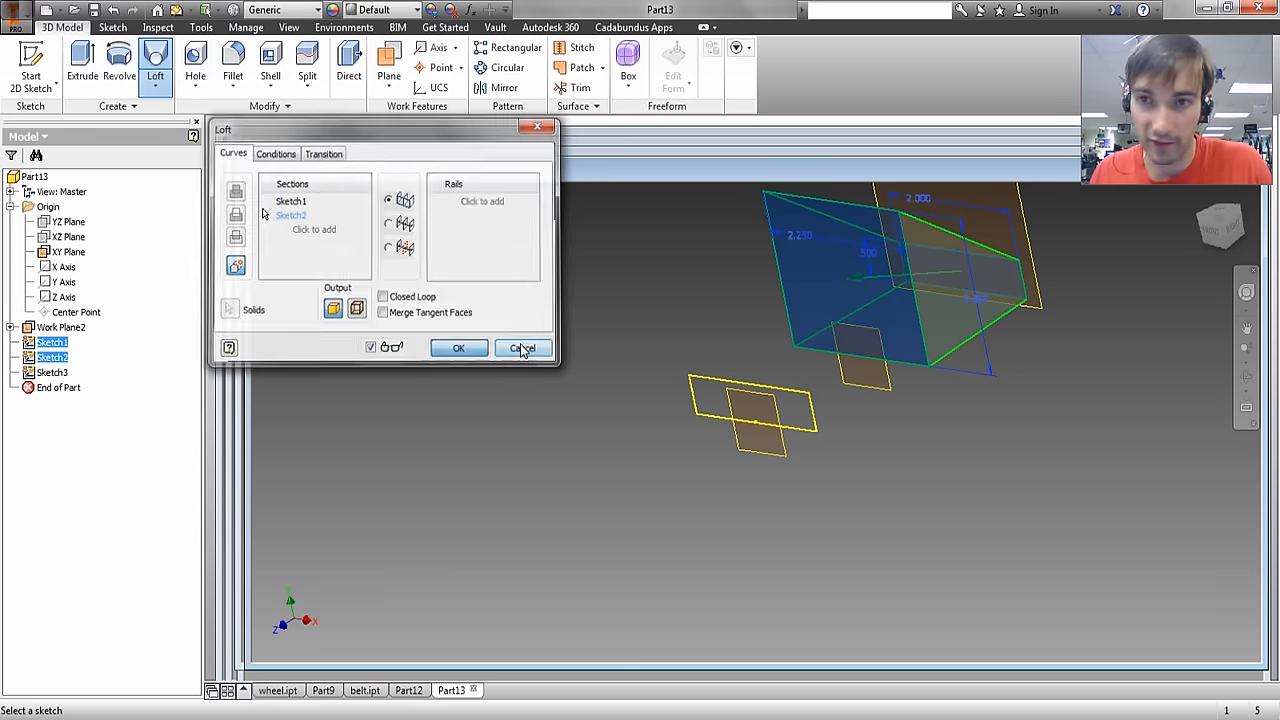
Loft a second solid from the large front face of the first loft to the projected rectangle on the frontmost plane
mouse_move(990, 373)
shift+middle_down()
mouse_move(1080, 369)
mouse_move(991, 391)
mouse_move(1006, 397)
mouse_move(1113, 381)
mouse_move(1012, 374)
mouse_move(1051, 371)
mouse_move(1034, 374)
mouse_move(1065, 340)
shift+middle_up()
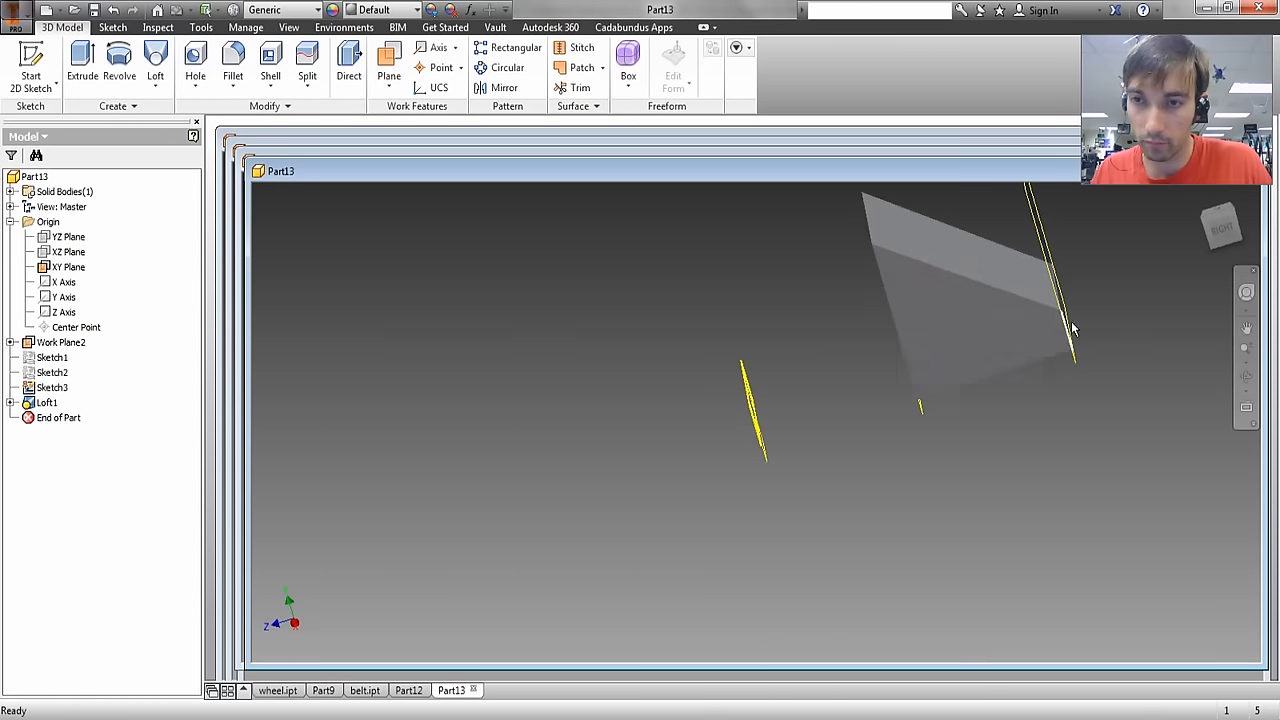
mouse_move(869, 277)
shift+middle_down()
mouse_move(837, 463)
mouse_move(923, 434)
mouse_move(560, 250)
shift+middle_up()
click(155, 62)
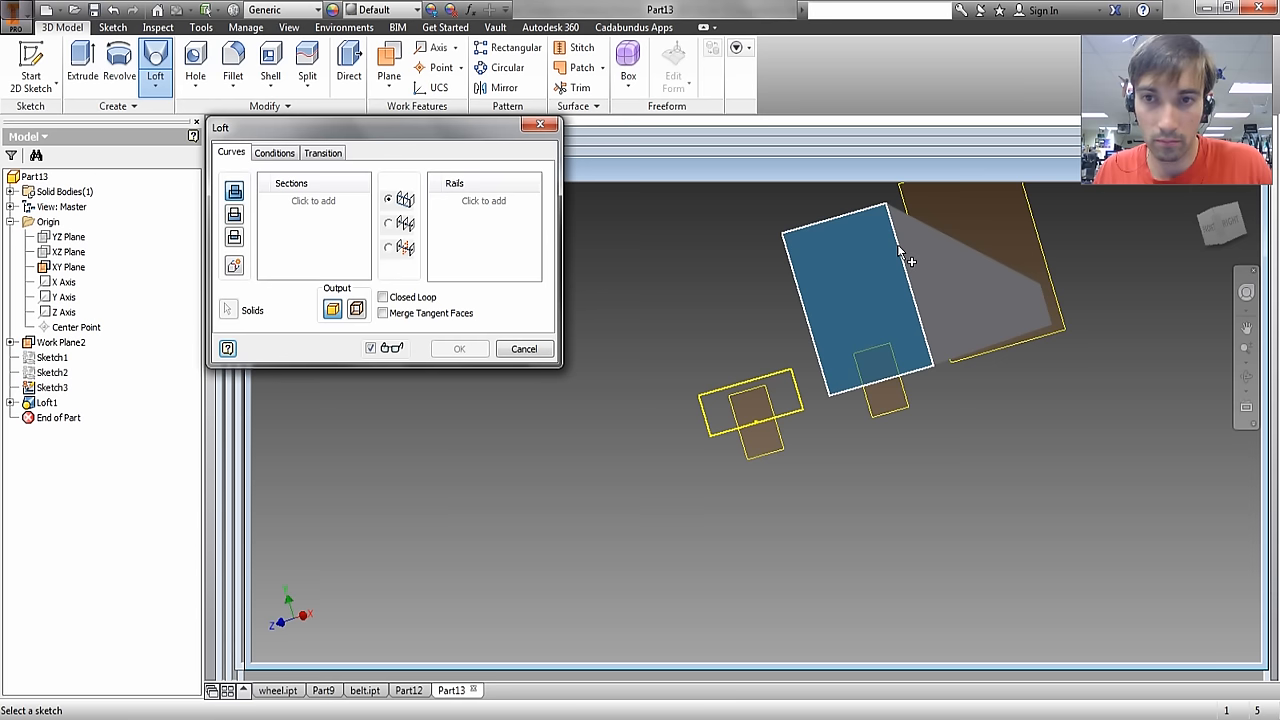
click(899, 252)
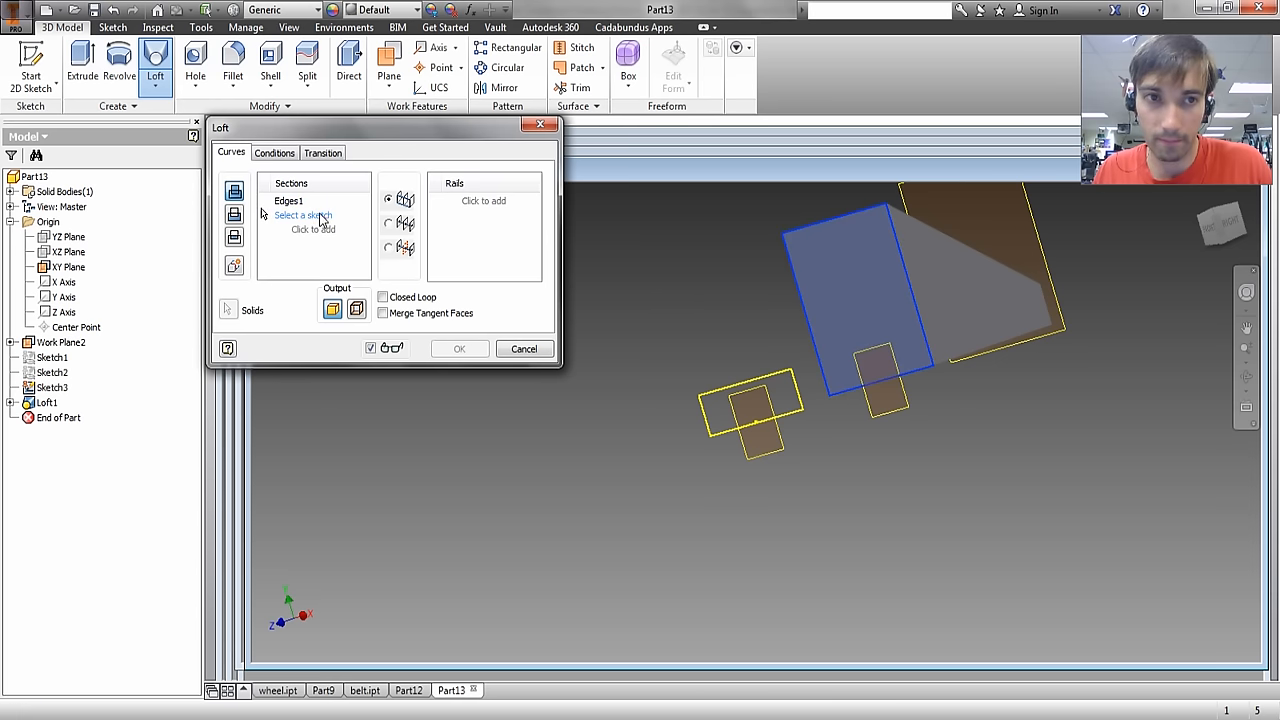
click(777, 380)
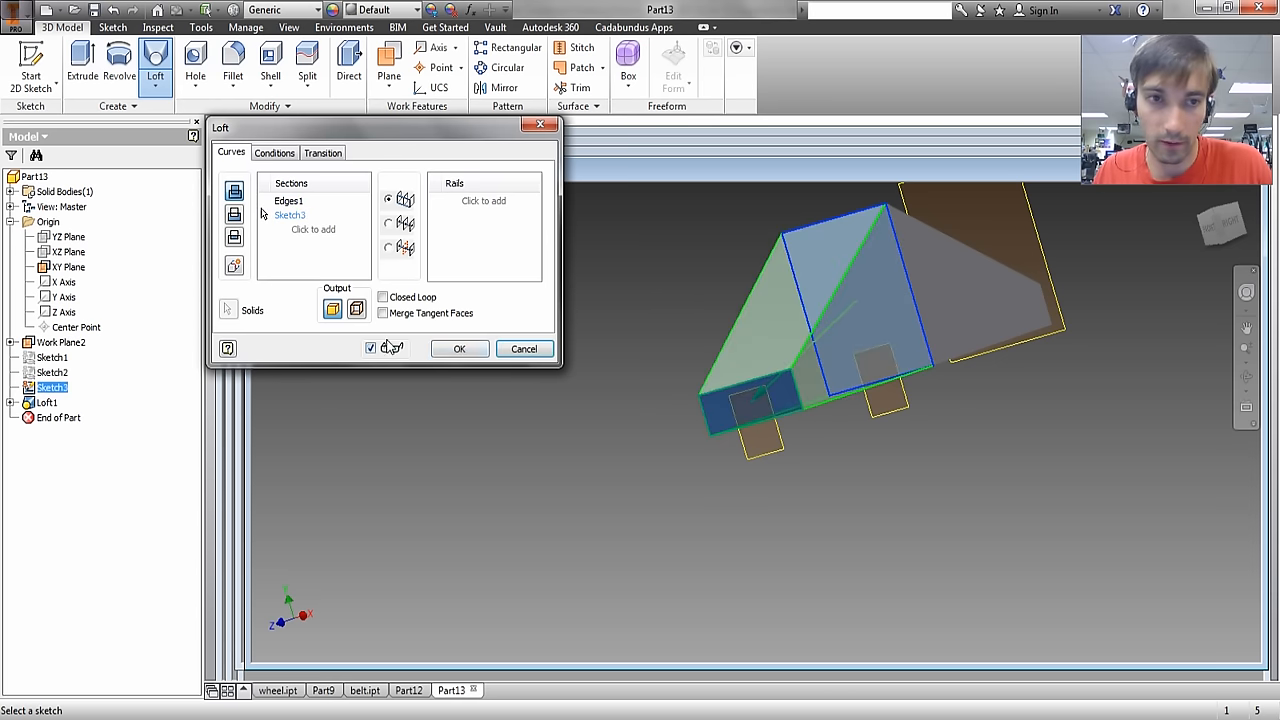
click(459, 349)
mouse_move(1067, 406)
shift+middle_down()
mouse_move(983, 434)
mouse_move(1037, 431)
mouse_move(1018, 440)
mouse_move(908, 459)
shift+middle_up()
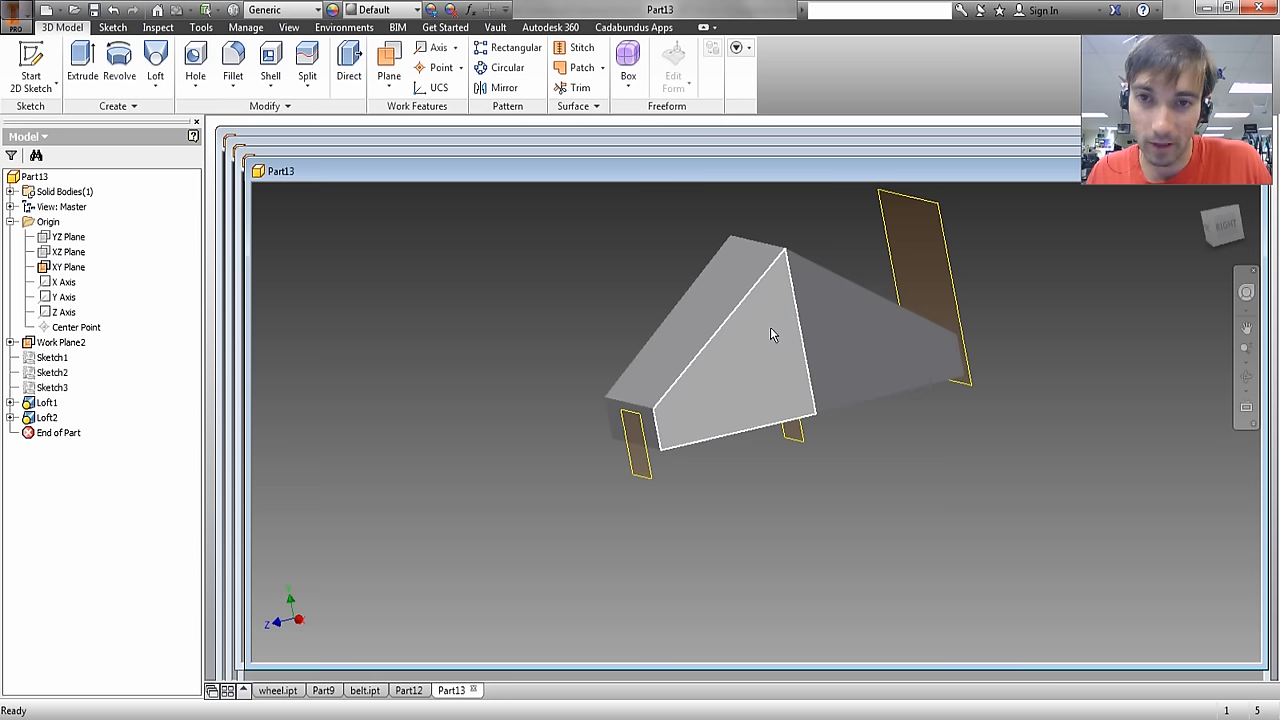
mouse_move(770, 328)
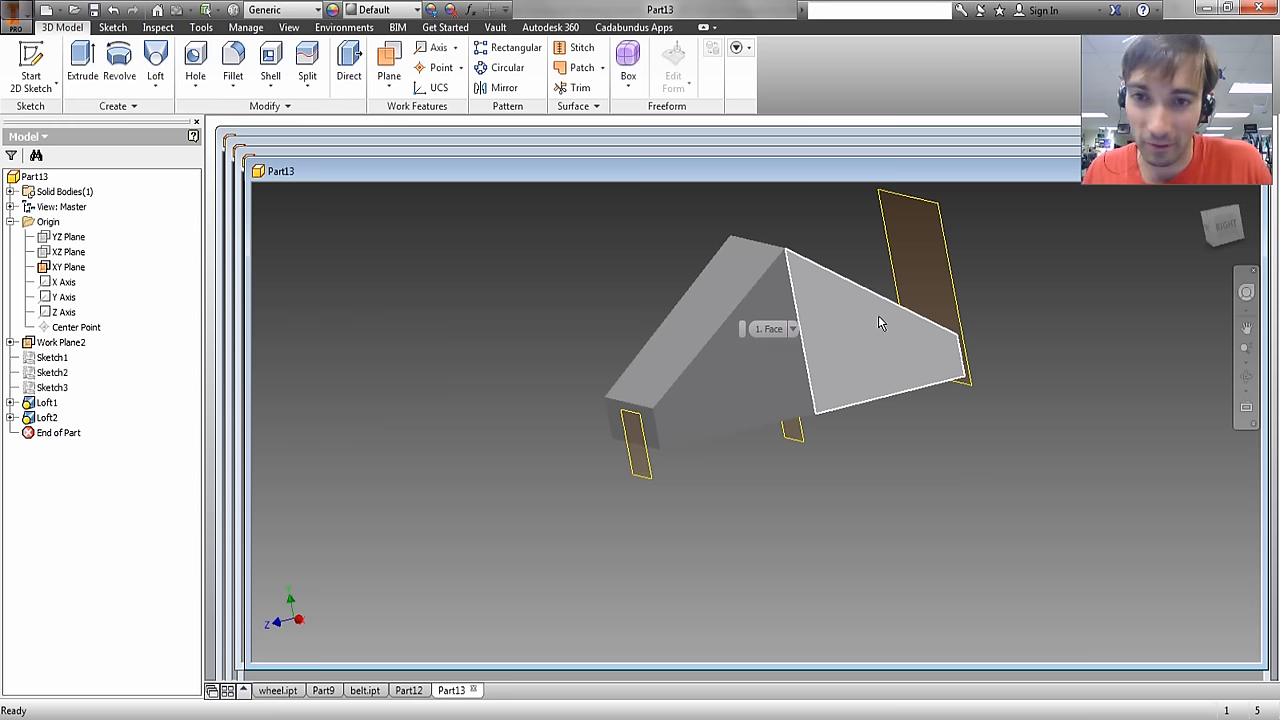
Shell the lofted solid with a 0.1 in wall thickness, removing its bottom face to leave the underside open
shift+middle_drag(774, 343, 517, 277)
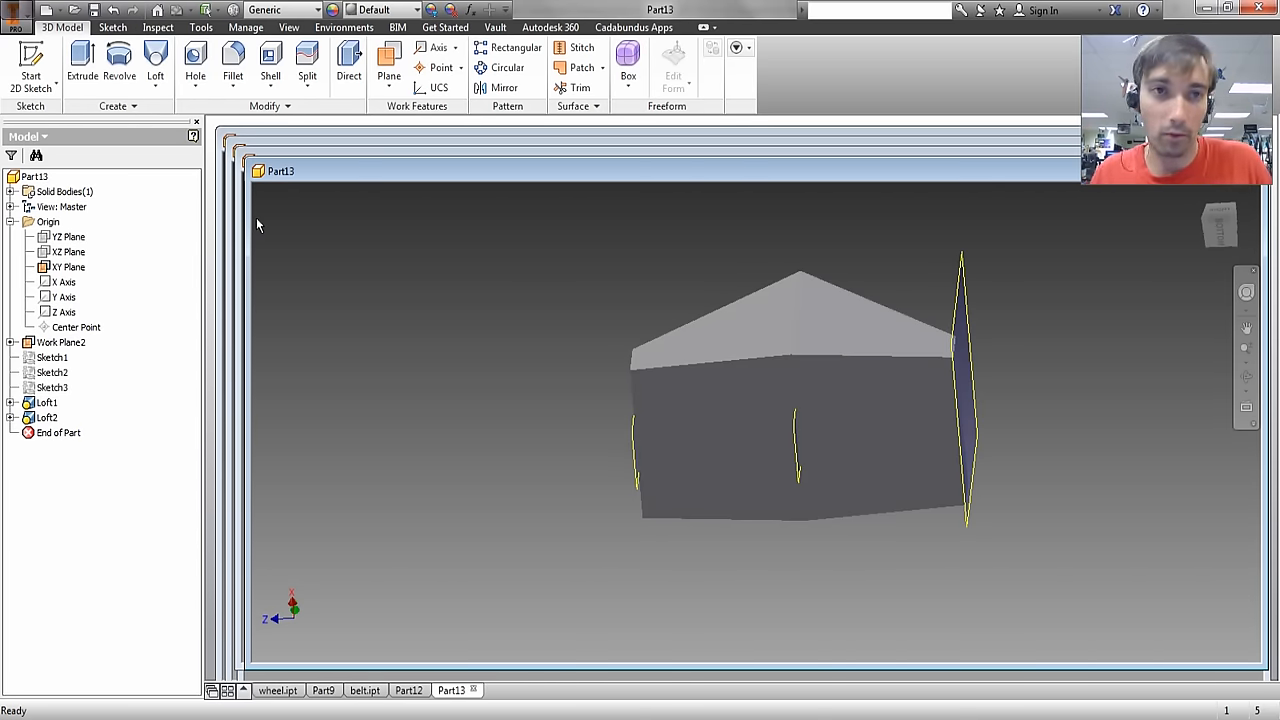
click(277, 66)
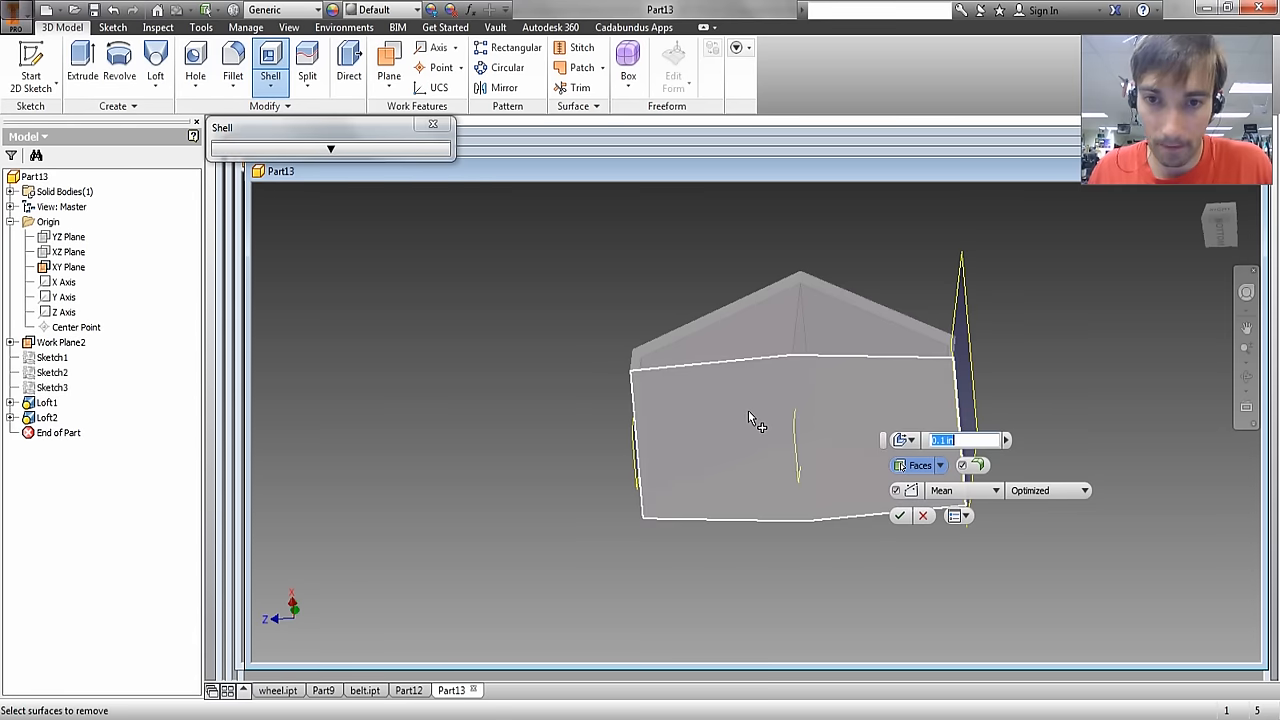
click(749, 417)
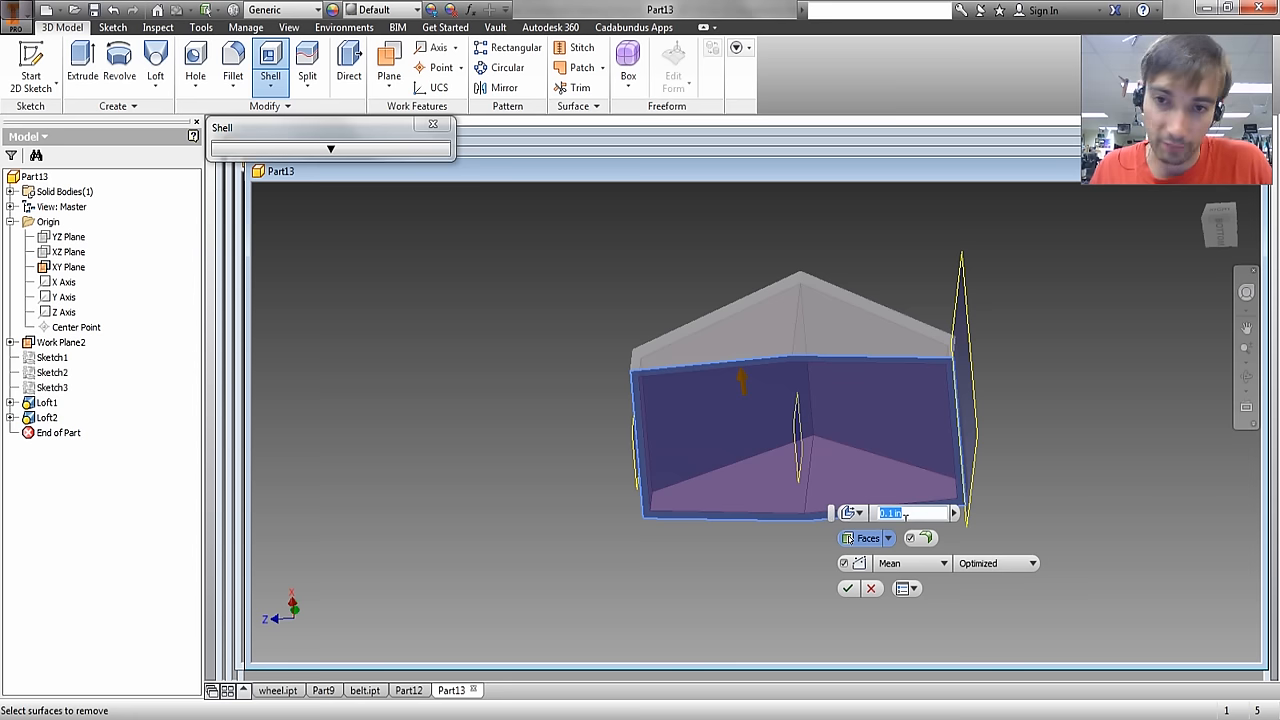
click(847, 588)
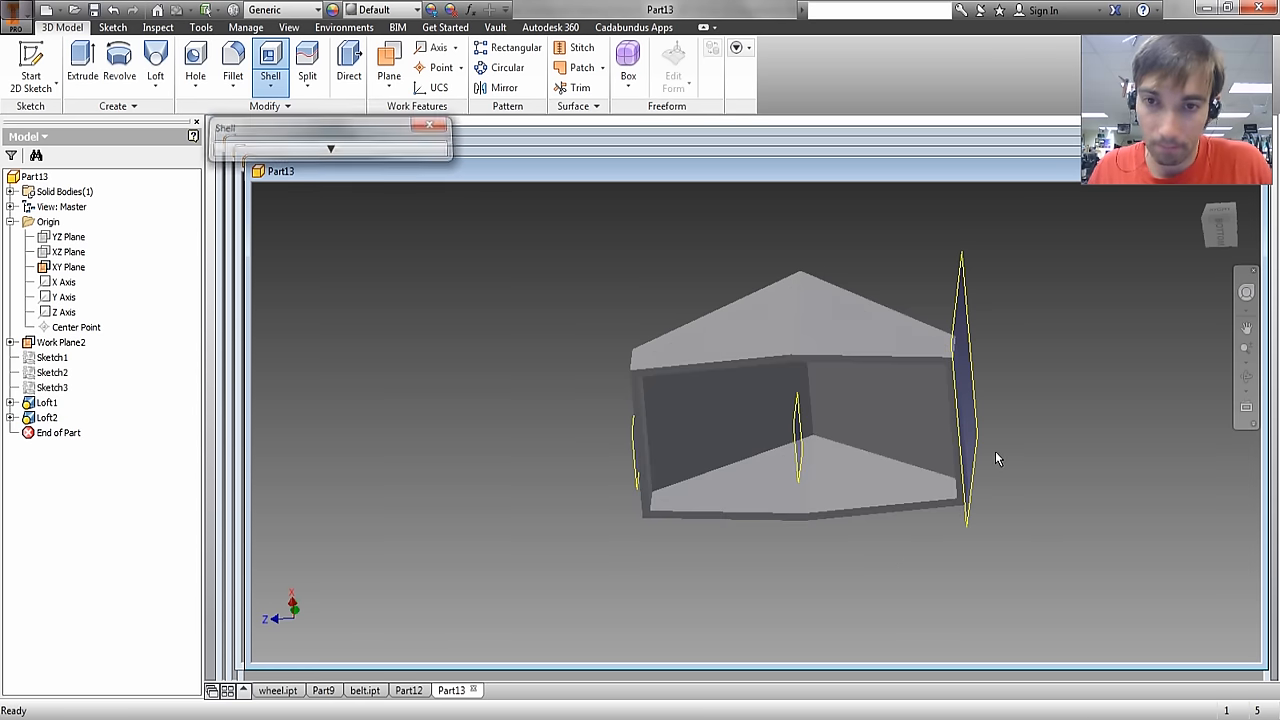
shift+middle_drag(1103, 400, 975, 451)
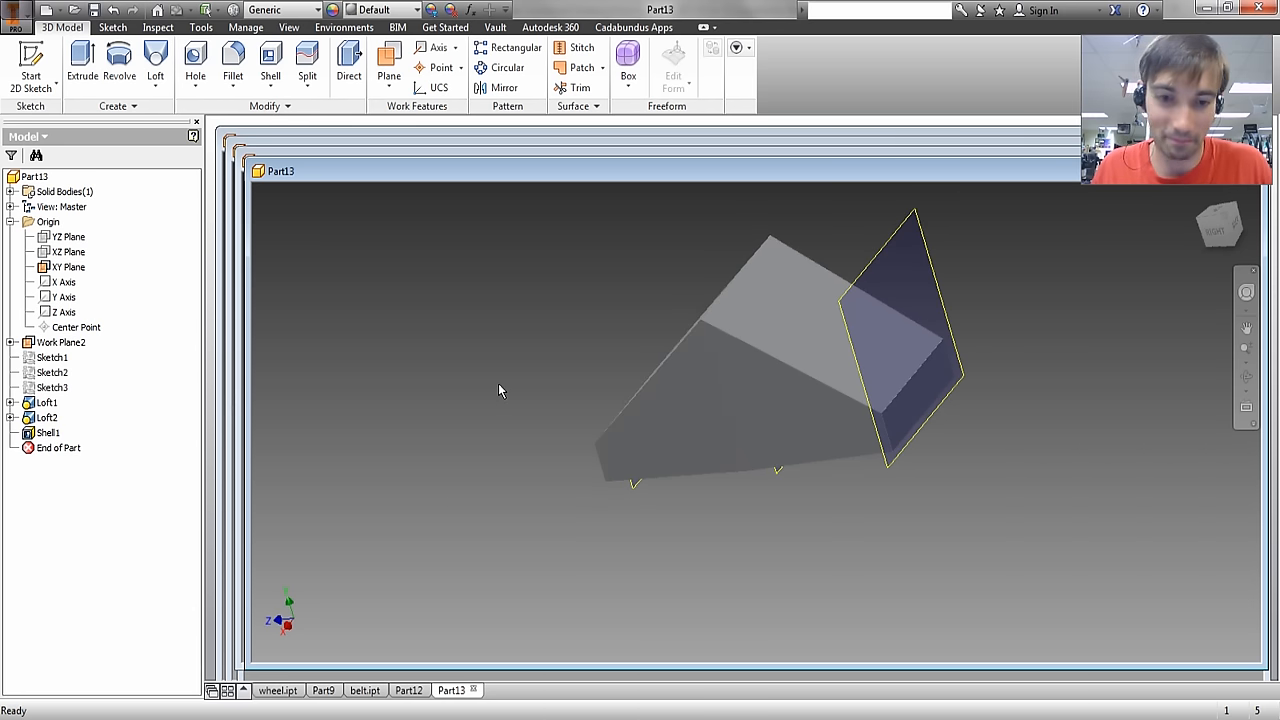
Open the application's file commands for the shelled part
click(19, 15)
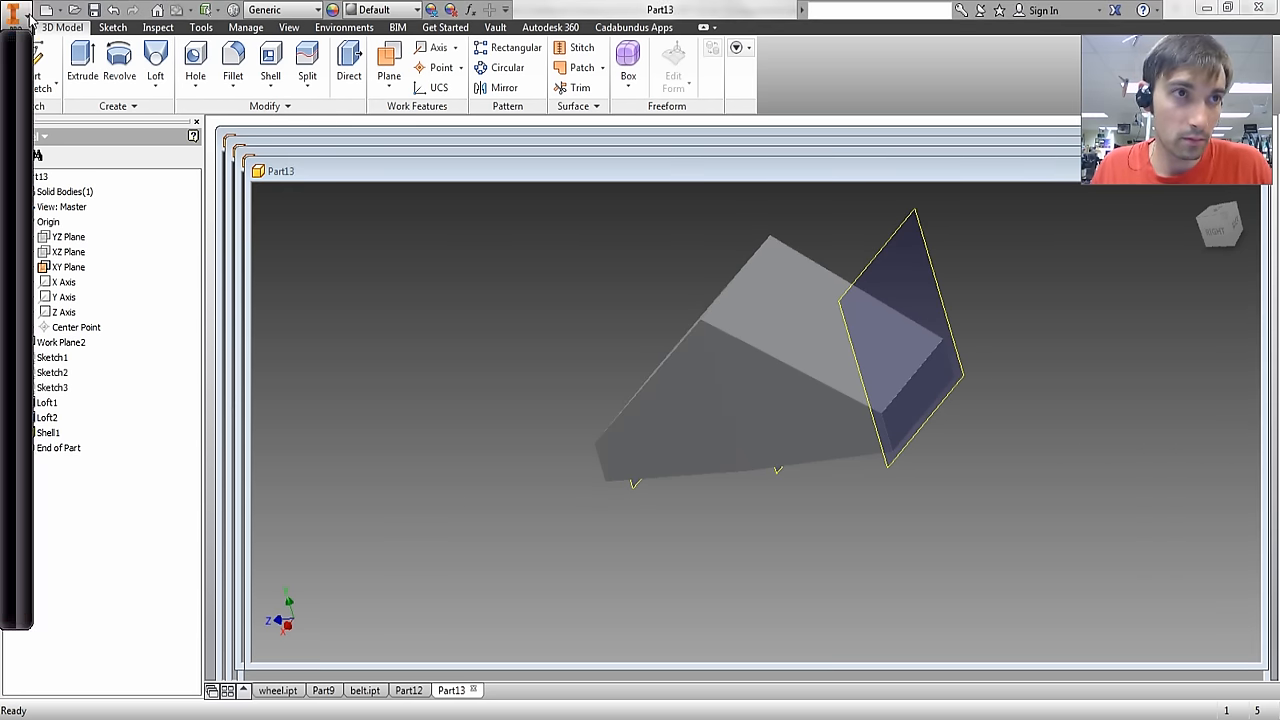